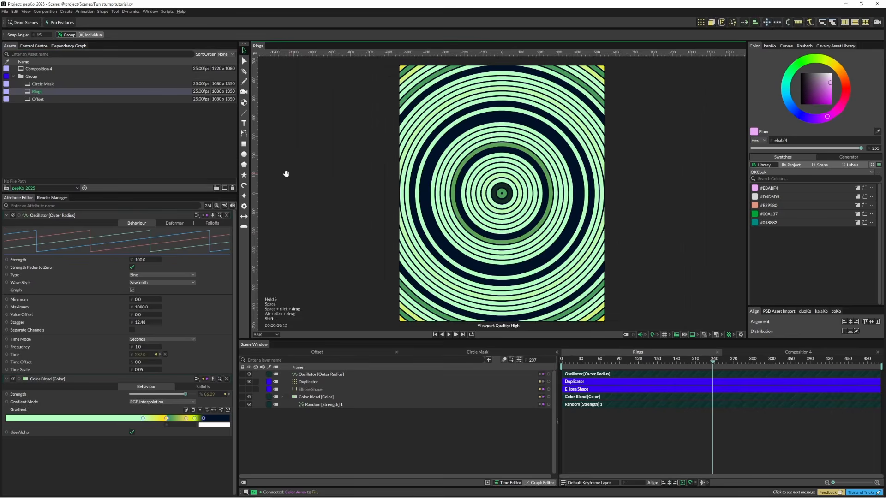
key(space)
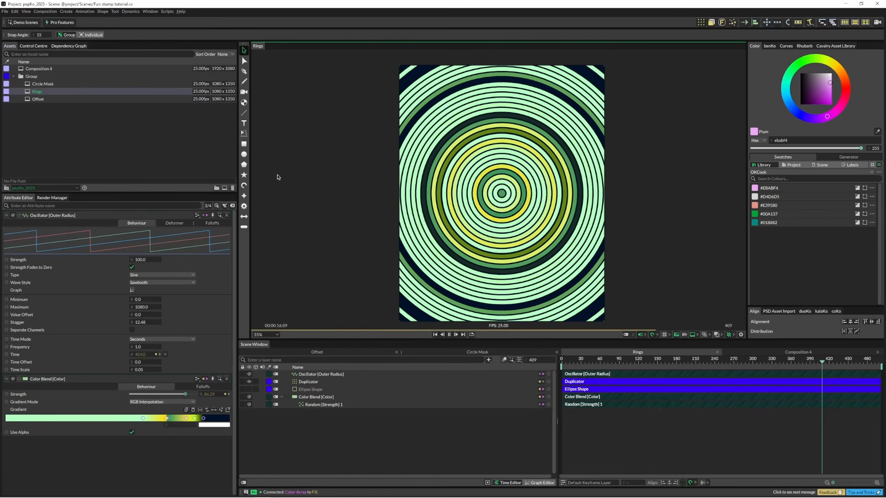
key(space)
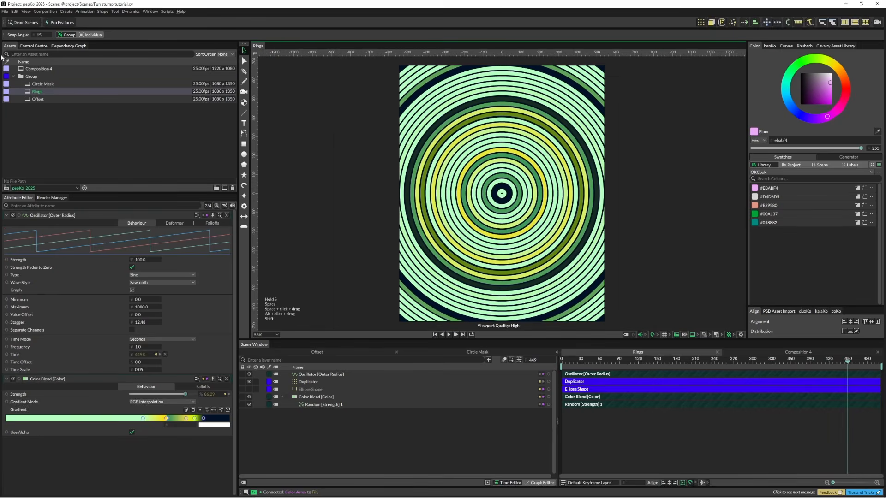
Step: Open Composition 4 and add a default ellipse at its centre
click(62, 70)
double_click(62, 71)
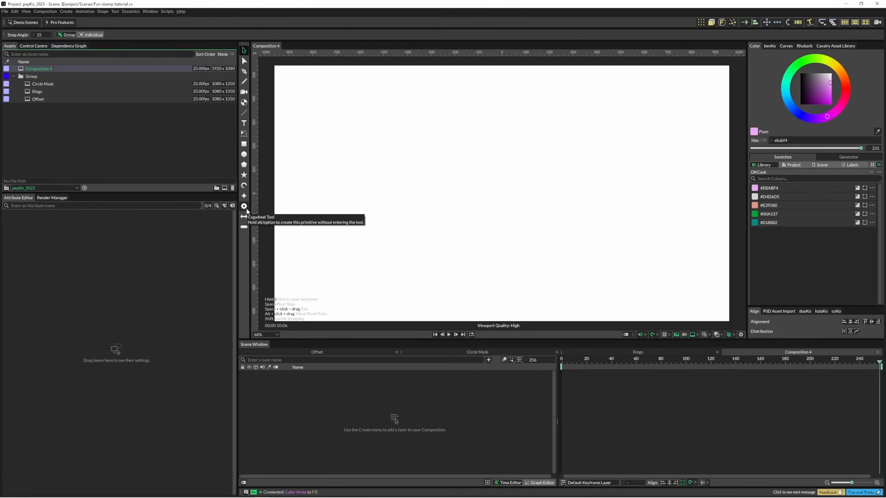
alt+click(245, 154)
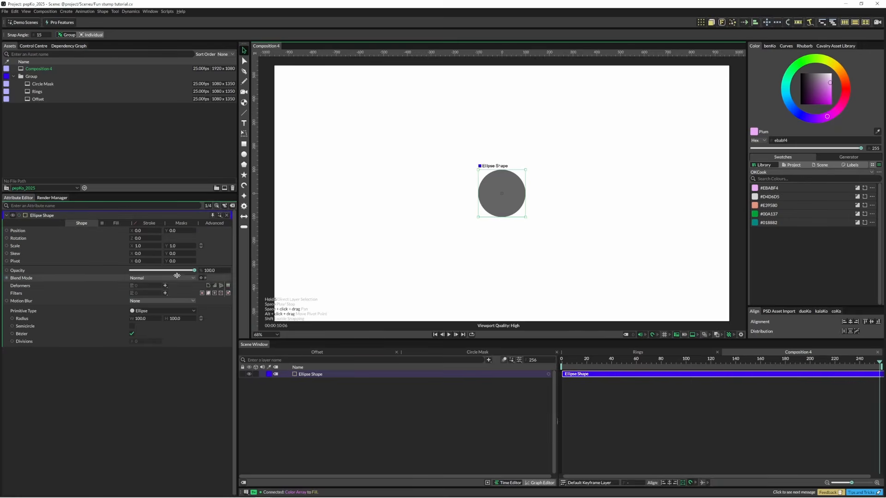
Step: Change the ellipse's primitive type to Ring and set its outer radius to 229
click(157, 310)
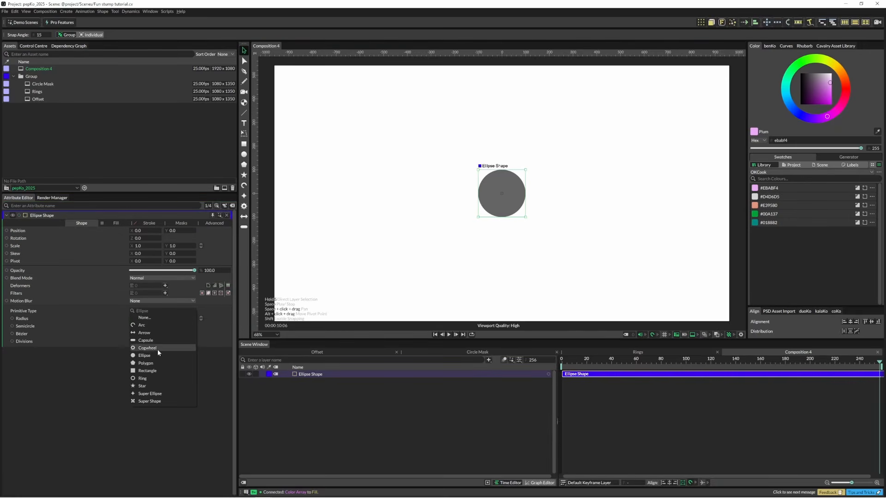
click(150, 377)
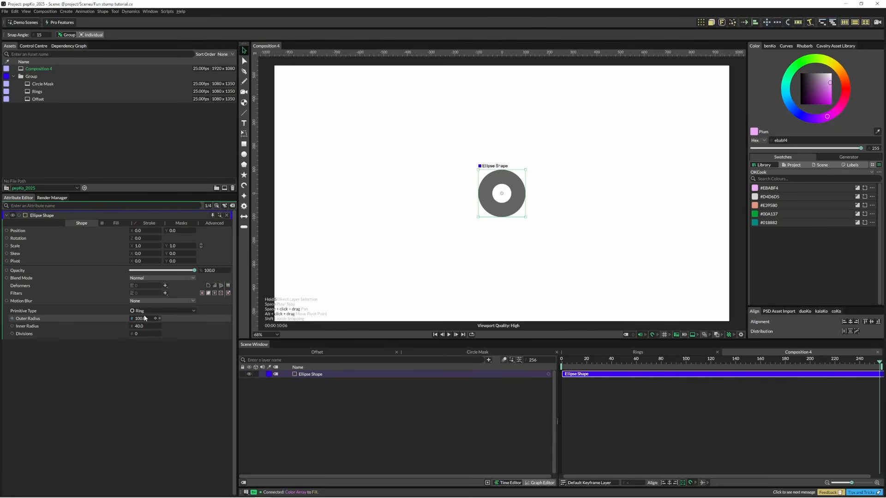
mouse_move(145, 319)
mouse_down()
mouse_move(251, 322)
mouse_move(152, 319)
mouse_up()
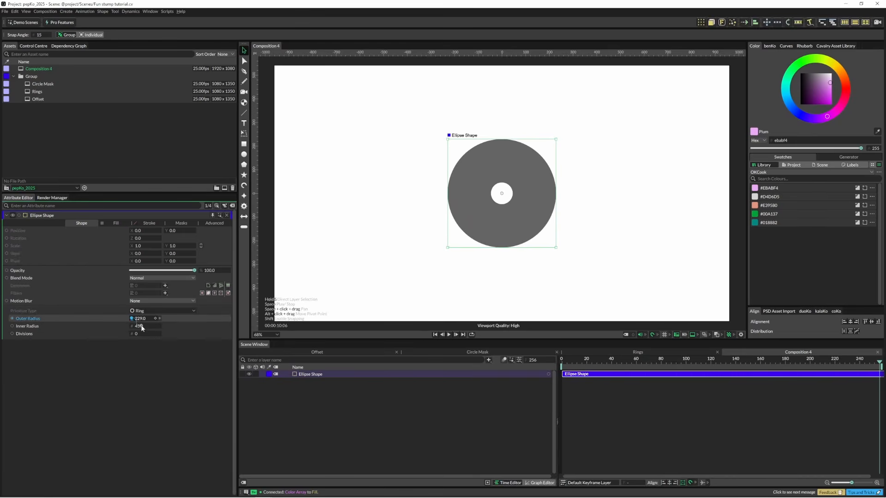
Step: Connect the ring's outer radius to its inner radius and add the expression -30 to the inner radius
drag(141, 326, 141, 327)
right_click(122, 327)
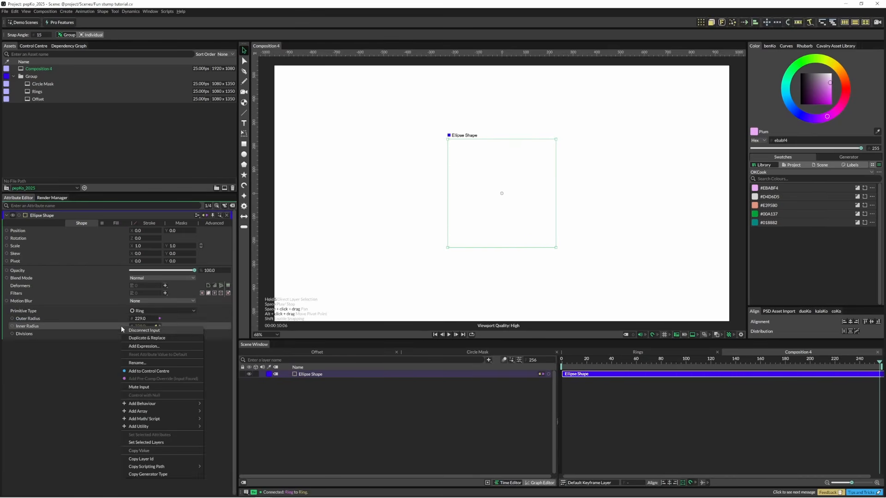
click(150, 346)
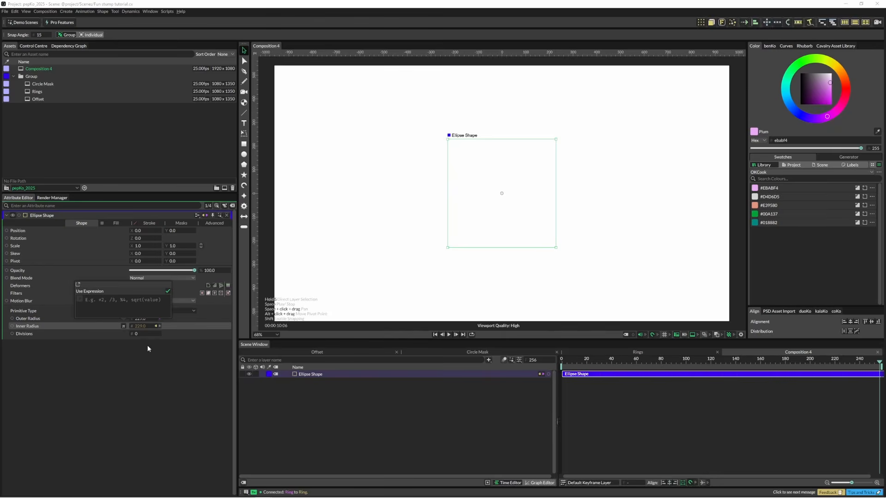
text(-30)
key(Return)
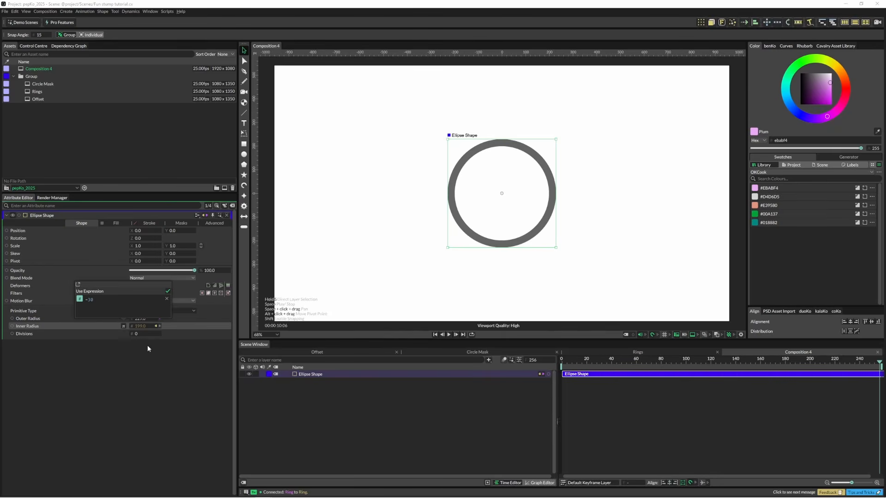
Step: Try enlarging the ring's outer radius to 586 to test the linked inner radius, and undo the change
drag(141, 319, 268, 321)
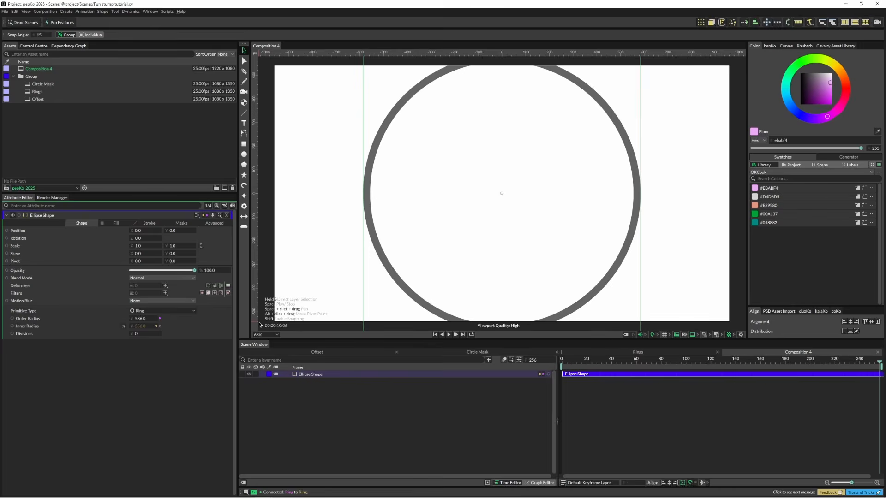
key(ctrl+z)
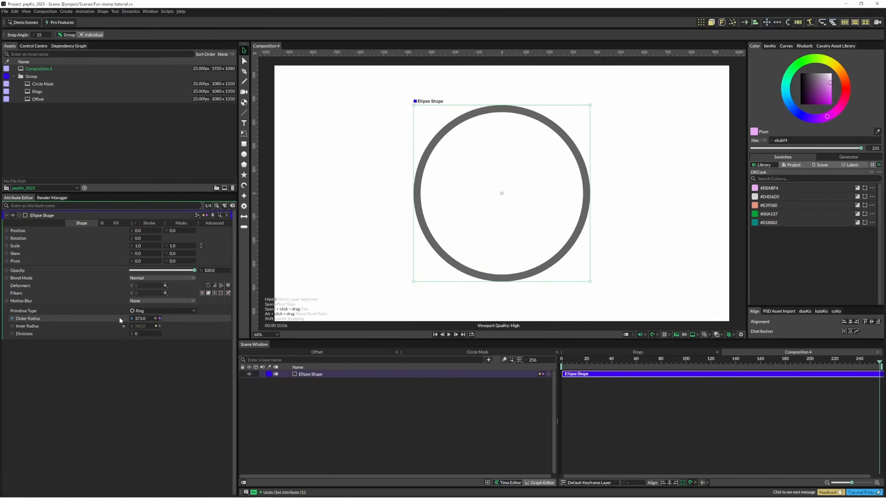
Step: Add an Oscillator behaviour to the ring's outer radius
right_click(120, 318)
mouse_move(152, 389)
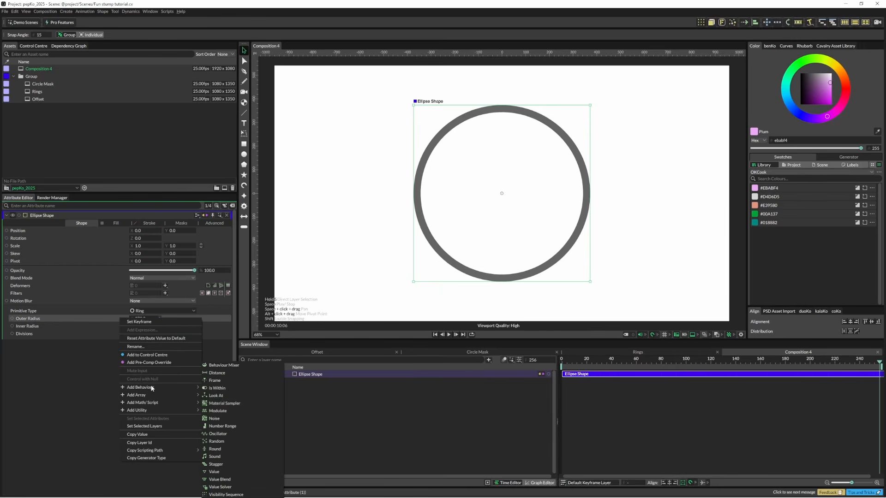
click(237, 434)
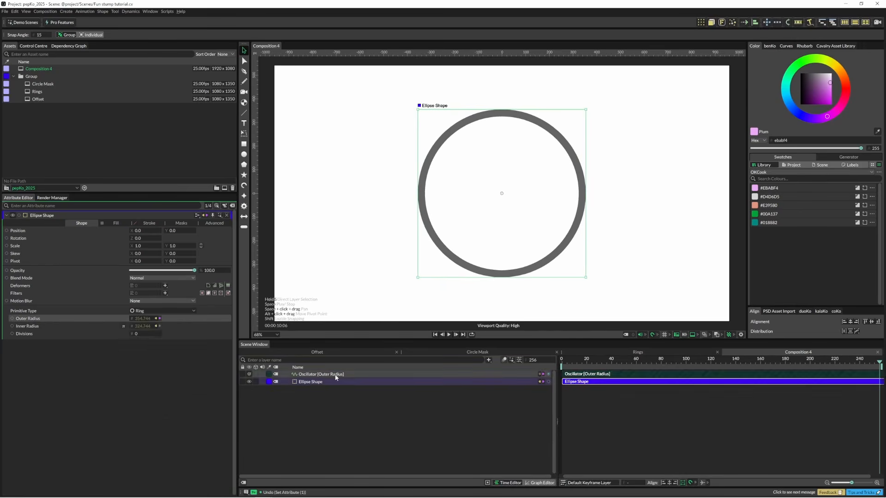
Step: Set the outer radius oscillator's minimum to 0 and its maximum to 1200
click(335, 374)
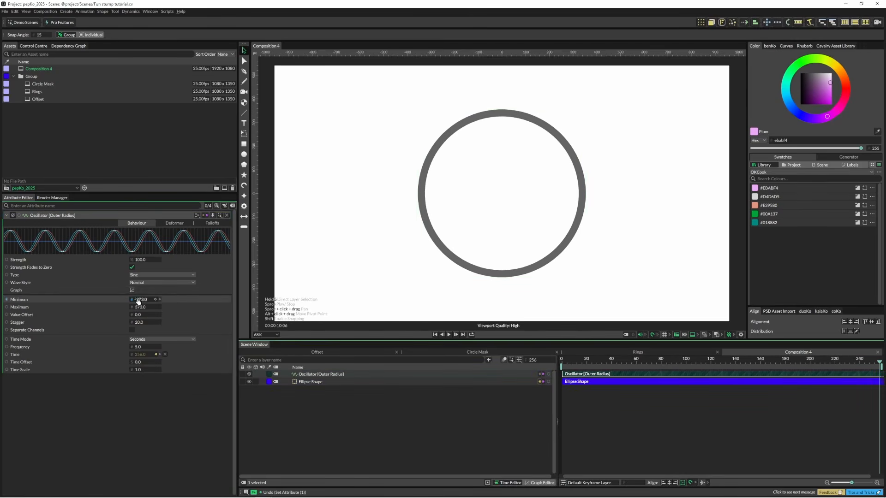
text(0)
key(Tab)
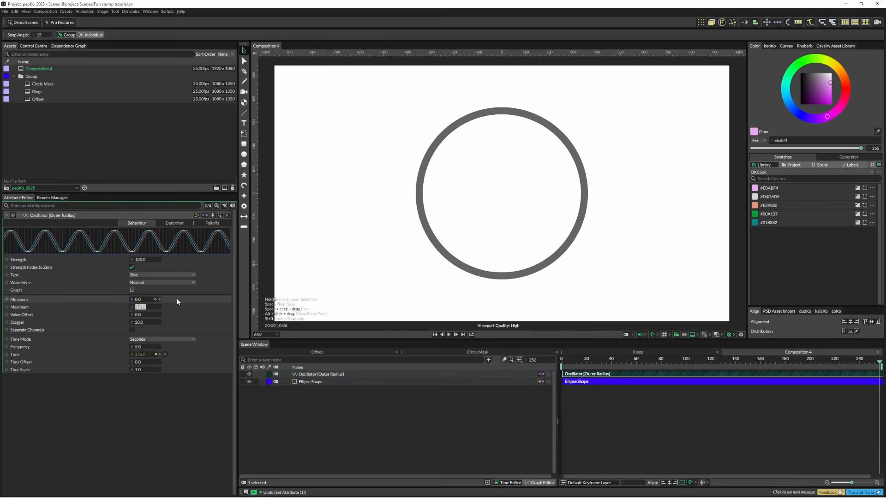
text(1200)
key(Return)
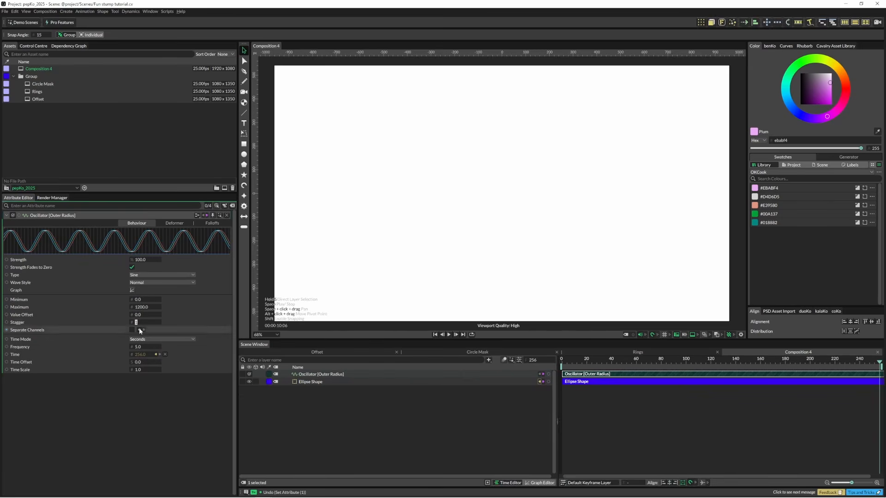
Step: Set the oscillator's stagger to 0, frequency to 1 and time scale to 0.1, and preview the animation
text(0)
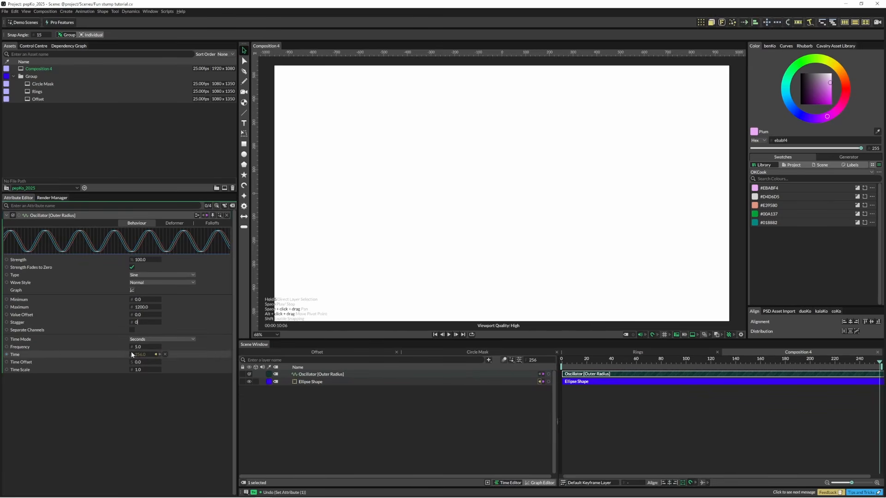
click(138, 347)
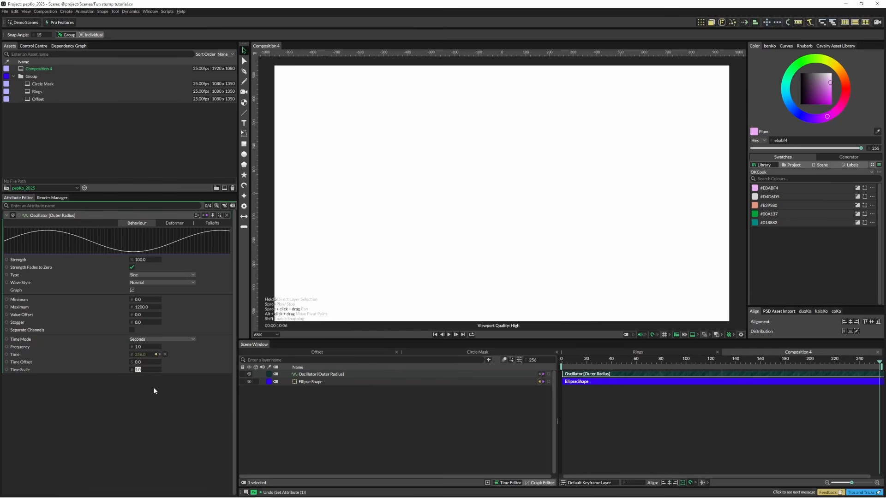
key(Return)
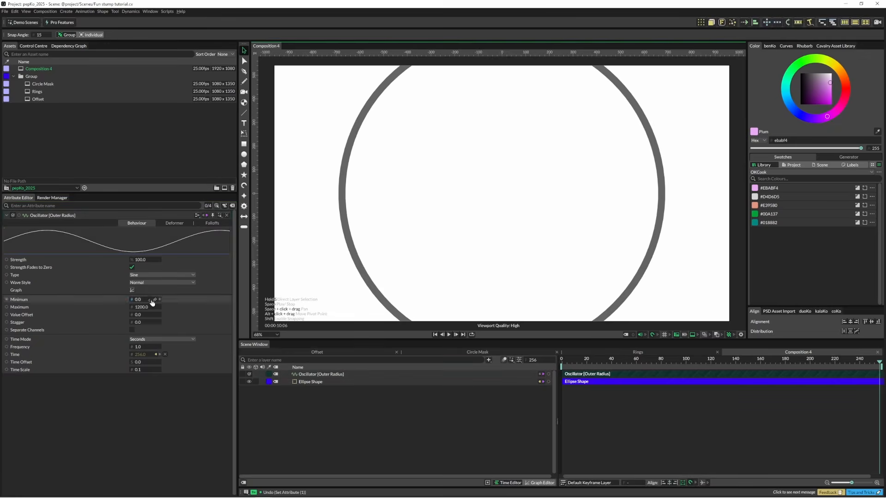
key(space)
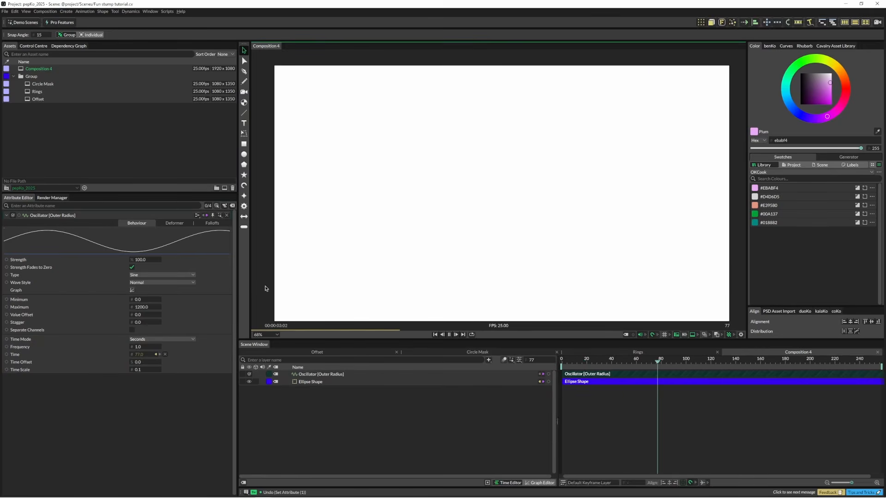
key(space)
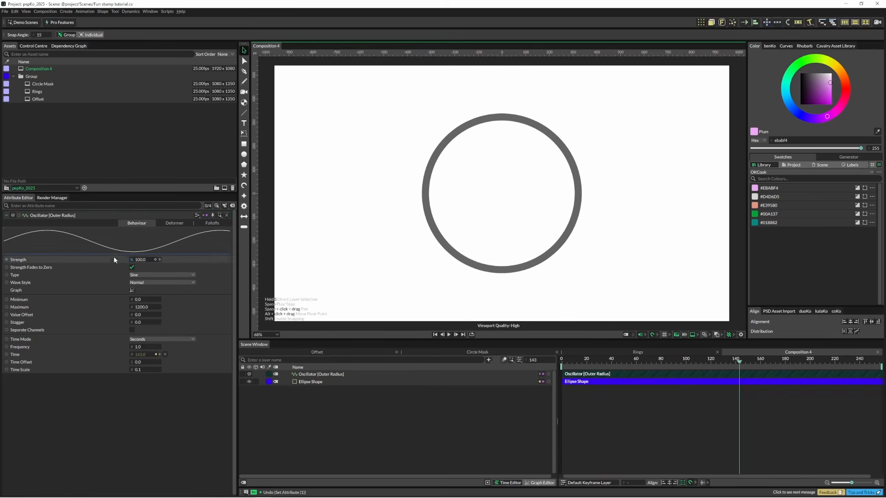
Step: Change the oscillator's wave style to Sawtooth and play the animation
click(148, 283)
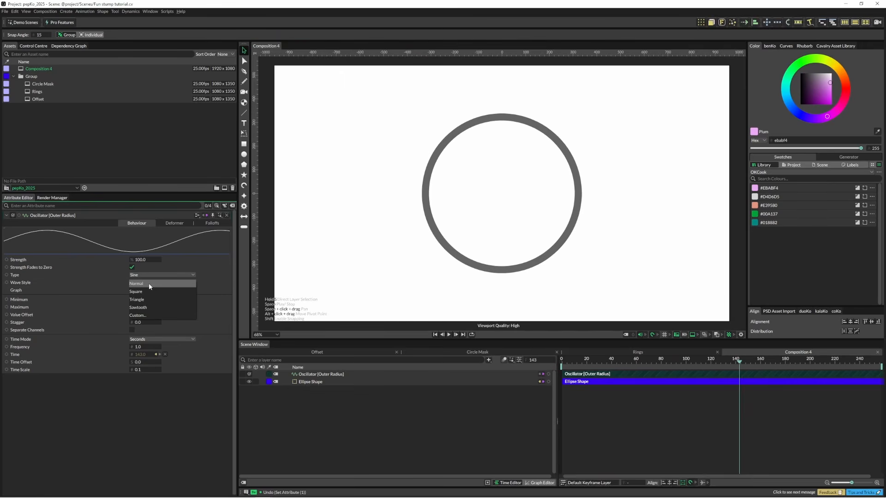
click(145, 308)
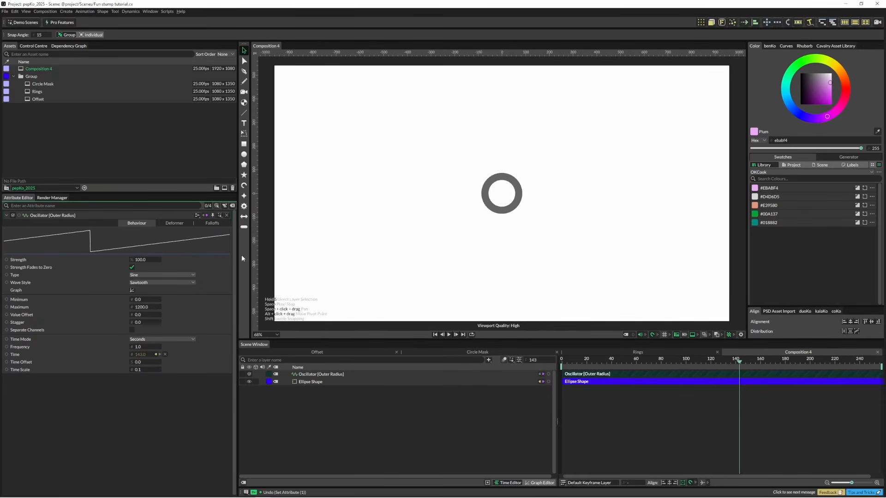
key(space)
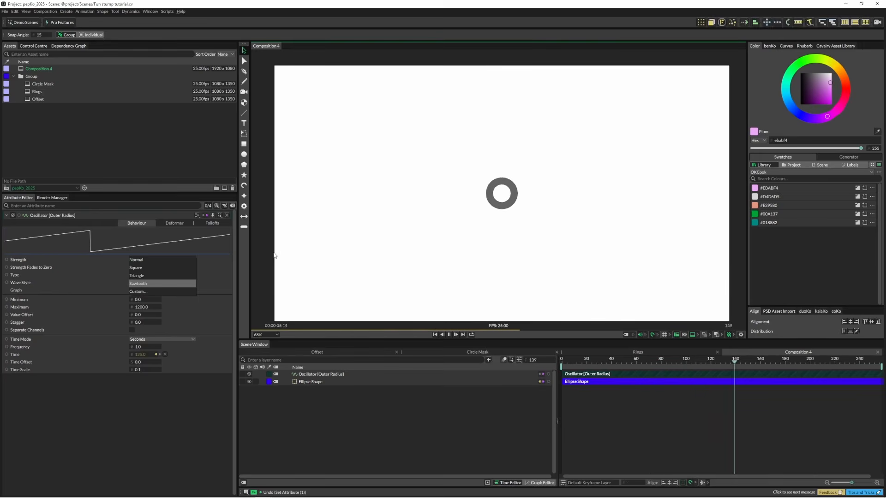
Step: Duplicate the ring shape with a Duplicator and set its distribution to Point
click(308, 382)
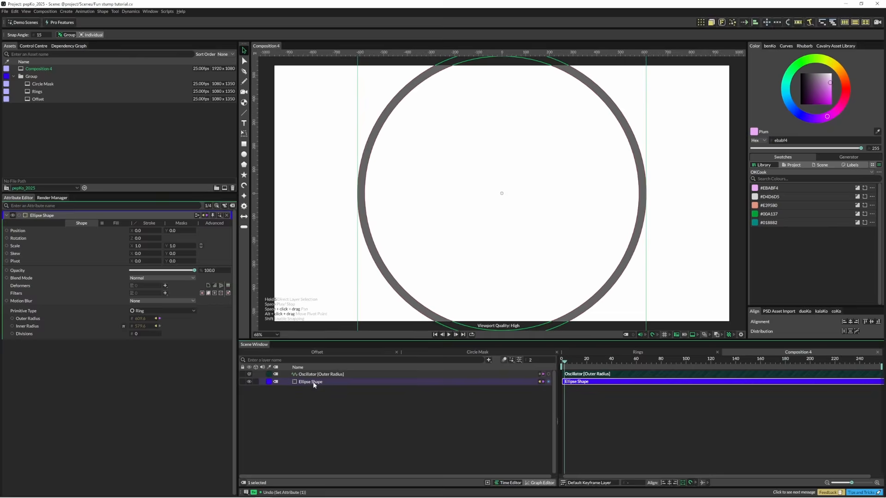
click(700, 23)
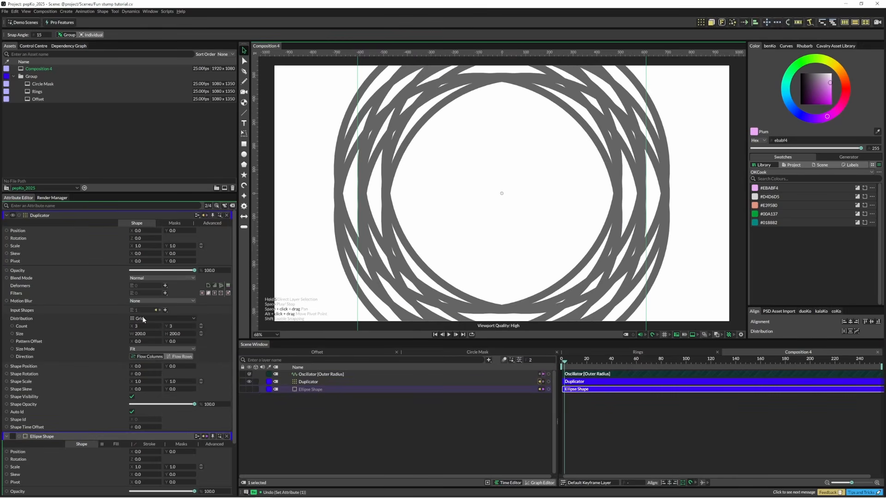
click(147, 320)
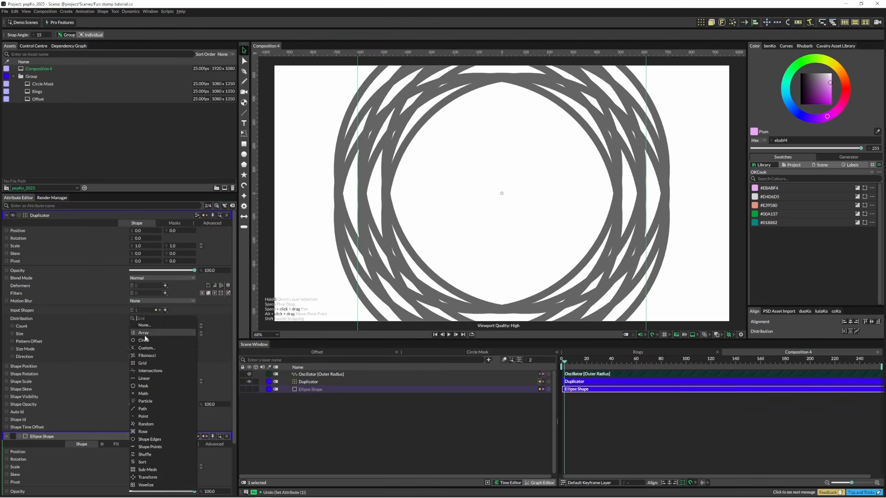
click(148, 417)
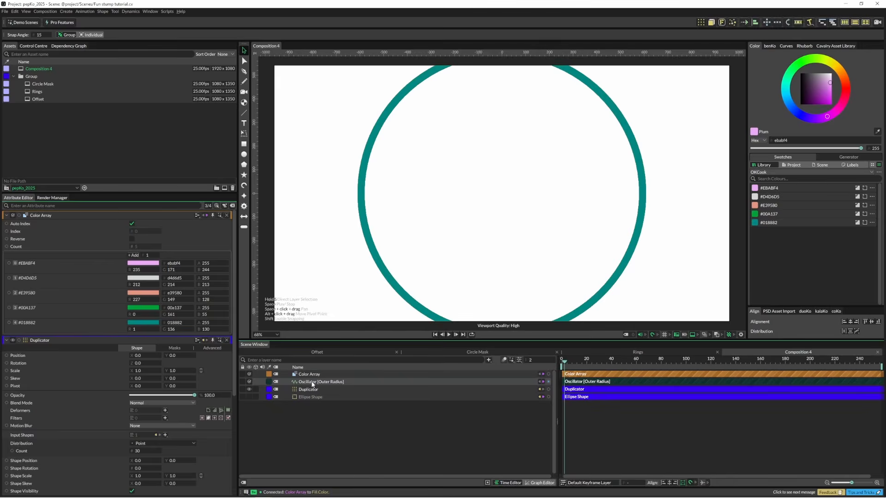
Step: Set the outer radius oscillator's stagger to 8.33 to spread the duplicated rings, and preview the animation
click(312, 382)
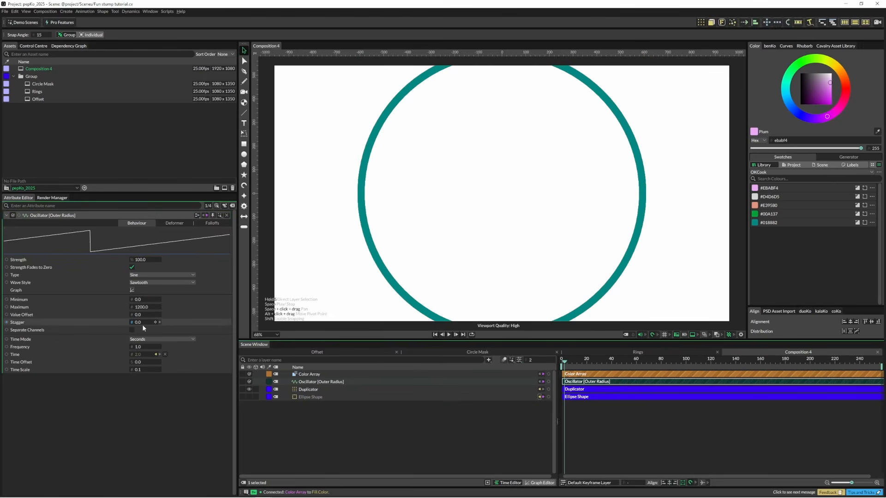
drag(142, 325, 429, 332)
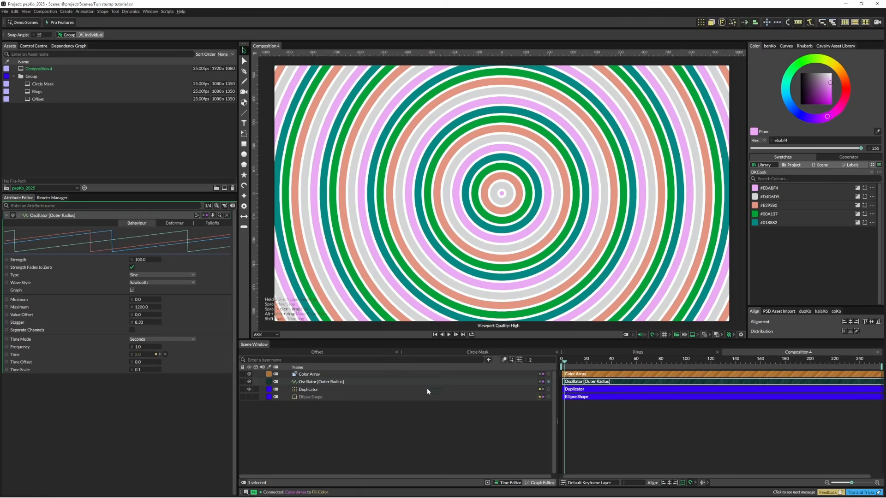
key(space)
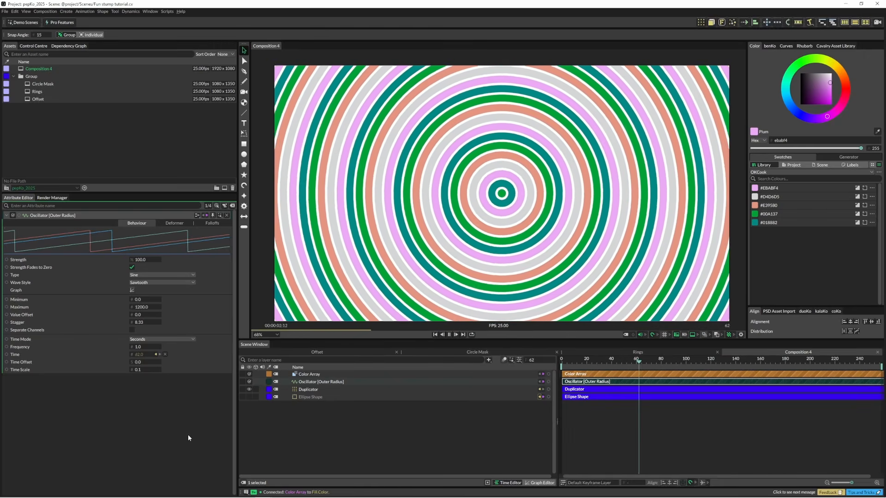
key(space)
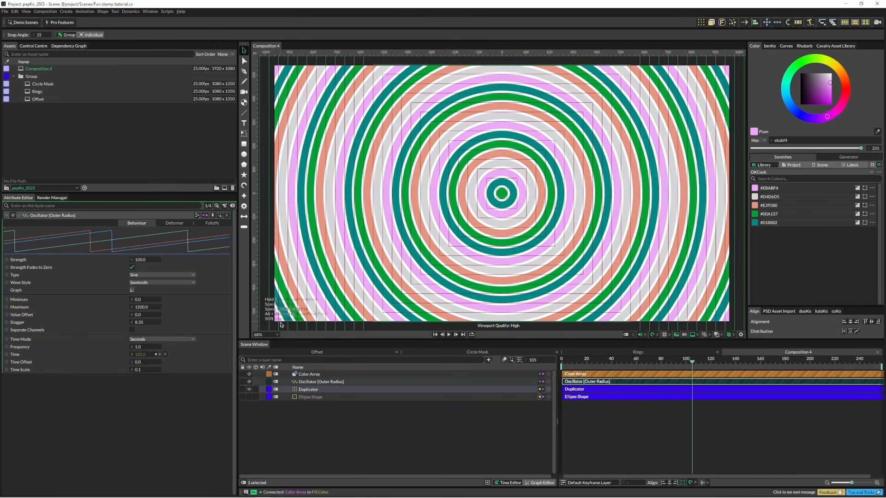
Step: Delete the Color Array layer and select the Ellipse Shape layer for editing
click(317, 374)
key(Delete)
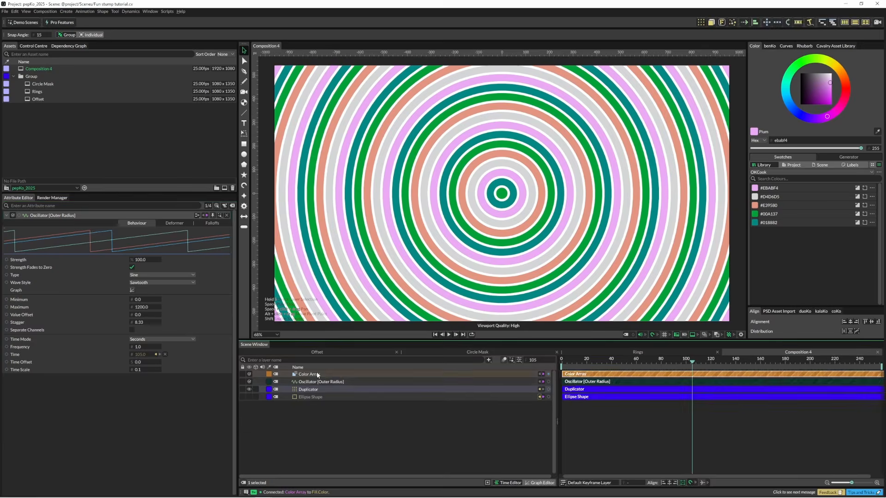
click(309, 391)
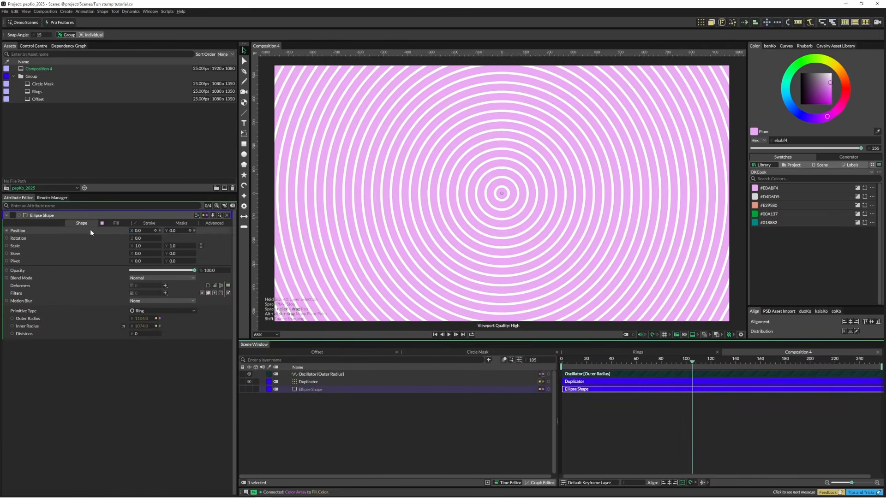
Step: Add a Color Blend to the Ellipse Shape's fill color and select it for editing
click(113, 223)
right_click(103, 241)
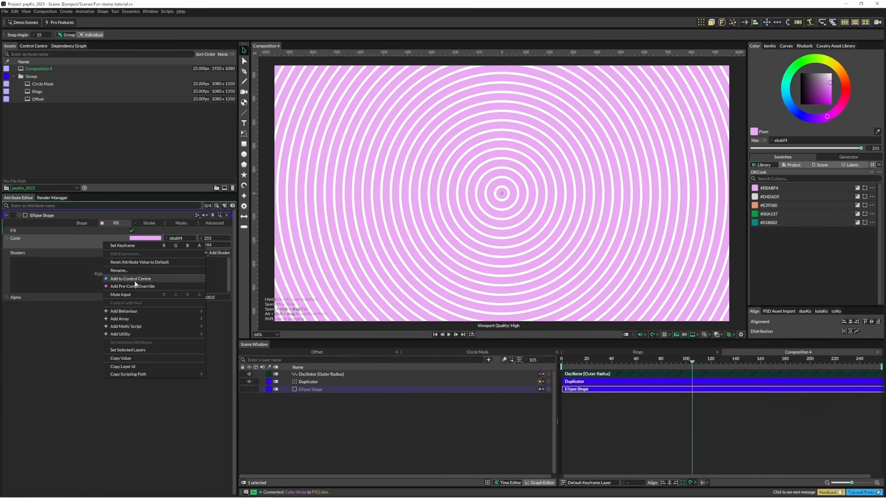
mouse_move(141, 315)
click(240, 318)
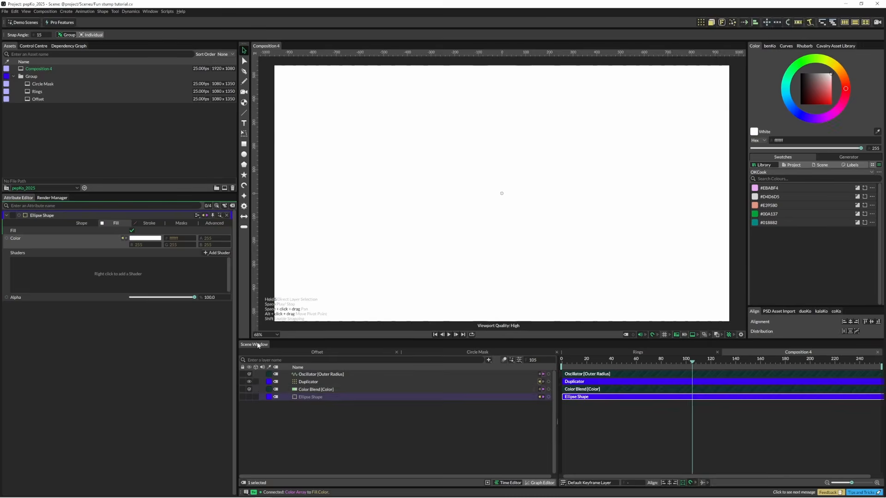
click(312, 390)
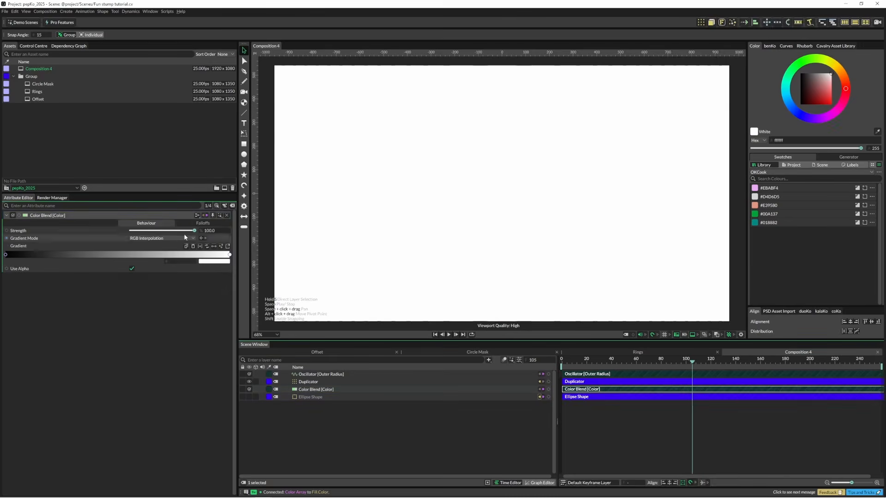
Step: Set the Color Blend's strength to 0 and set its gradient from the OKCook palette
drag(194, 231, 62, 248)
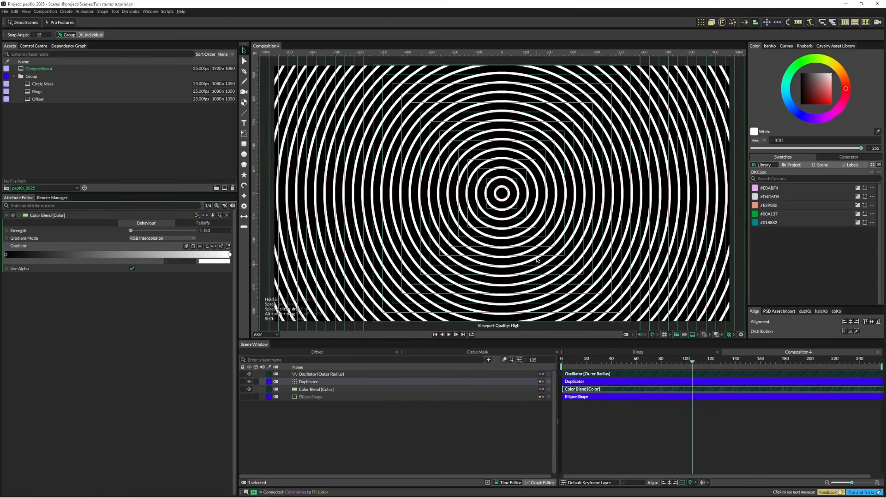
click(878, 173)
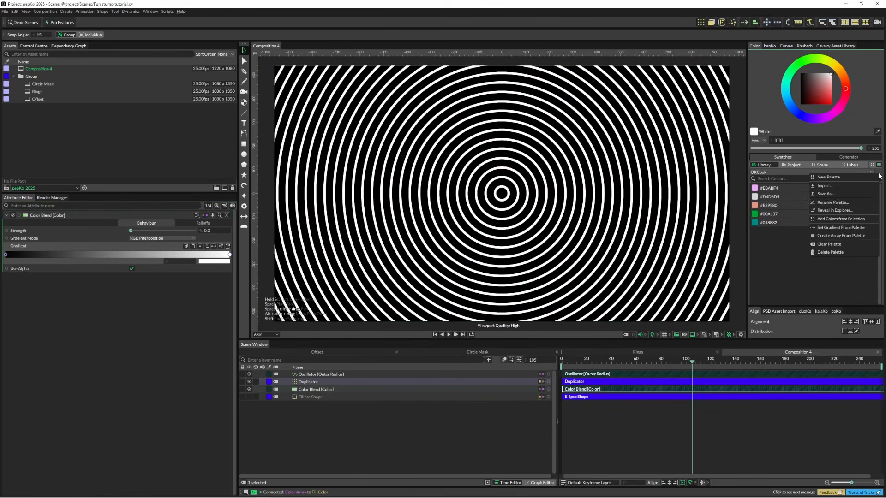
click(853, 229)
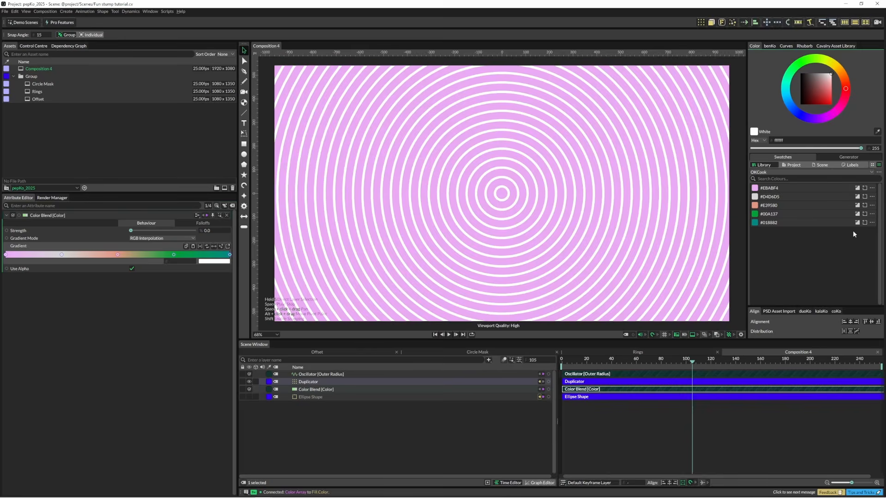
Step: Add a Random behaviour to the Color Blend's strength
right_click(67, 228)
mouse_move(99, 299)
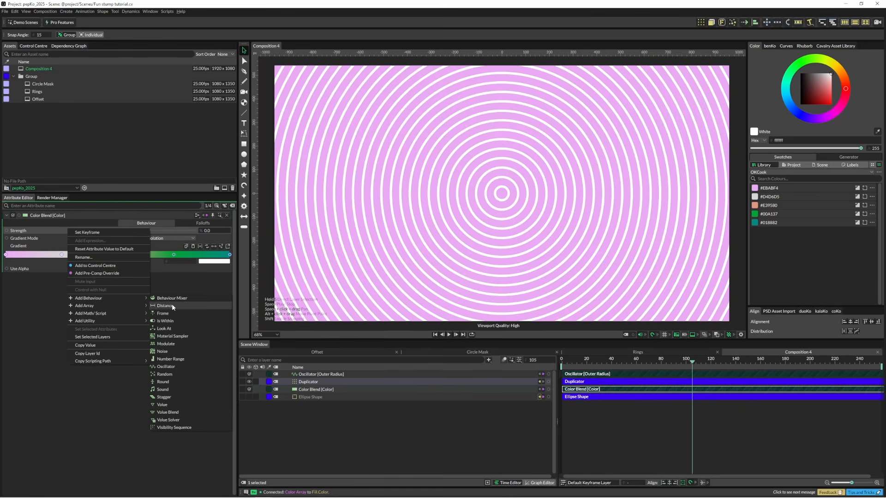
click(186, 373)
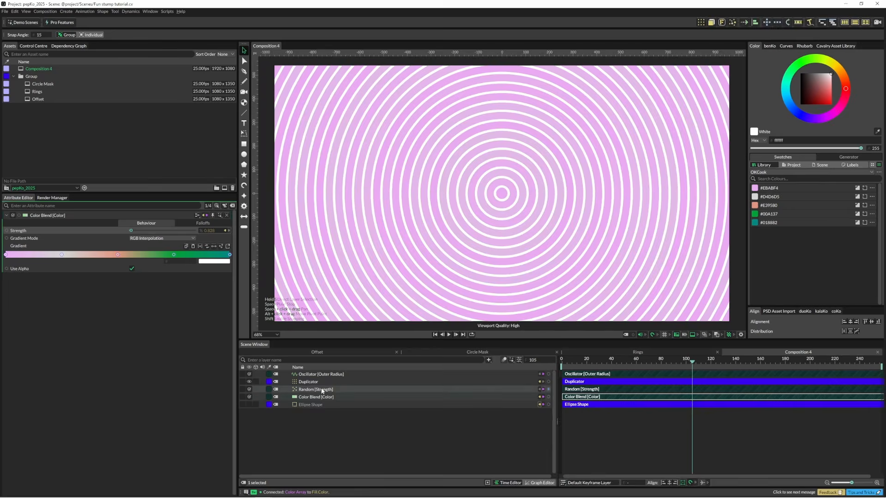
Step: Set the Random behaviour's maximum to 100 so the rings take varied gradient colors
click(322, 390)
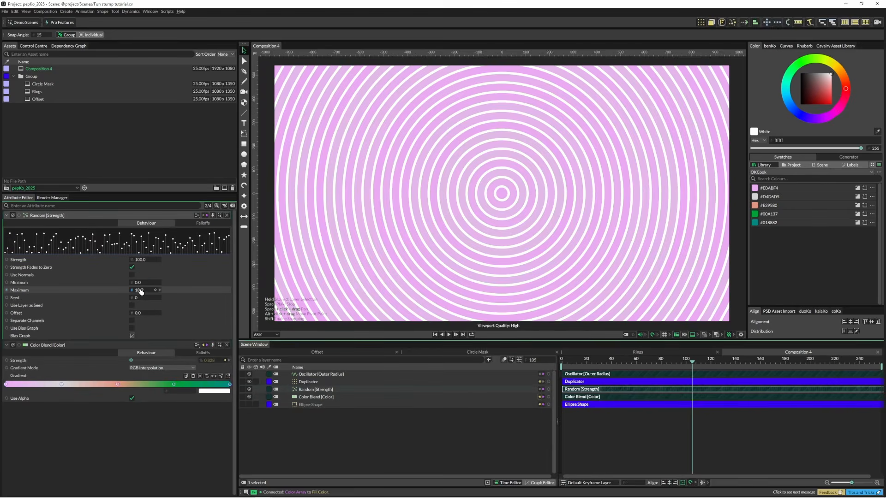
click(141, 291)
text(100)
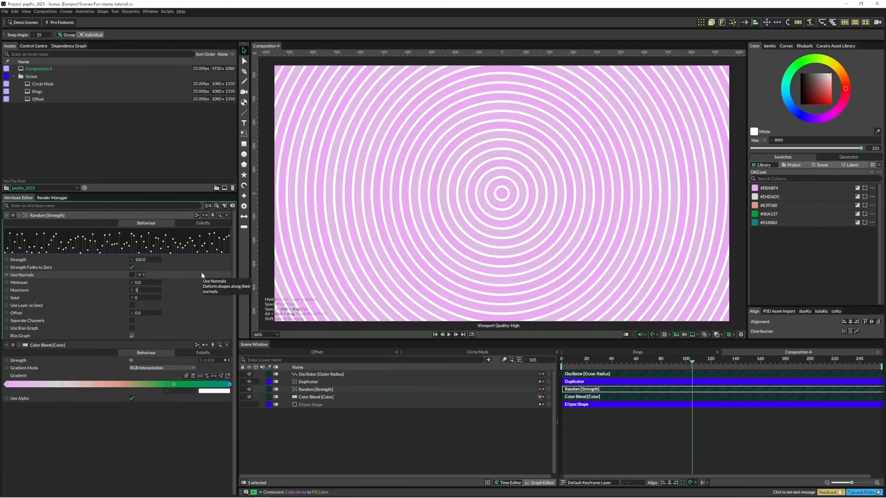
key(Return)
click(411, 441)
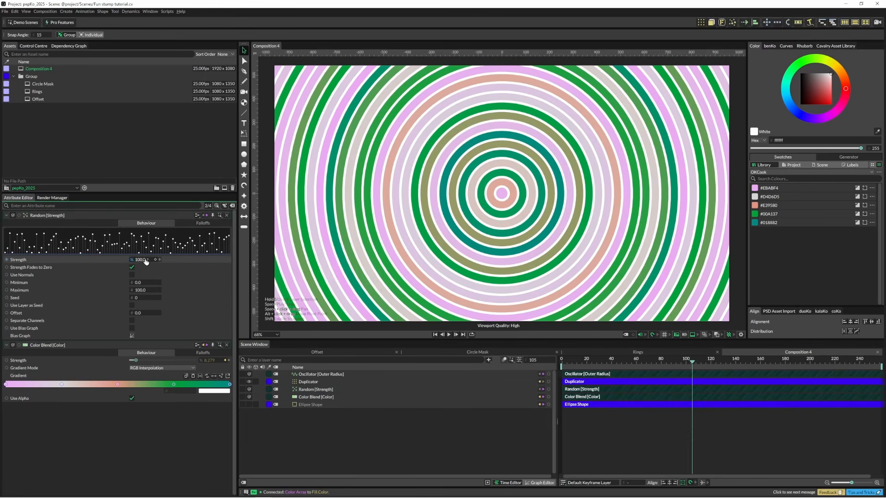
Step: Try a different Random strength and undo it, then reposition the inner color stops of the Color Blend gradient
drag(138, 260, 261, 250)
key(ctrl+z)
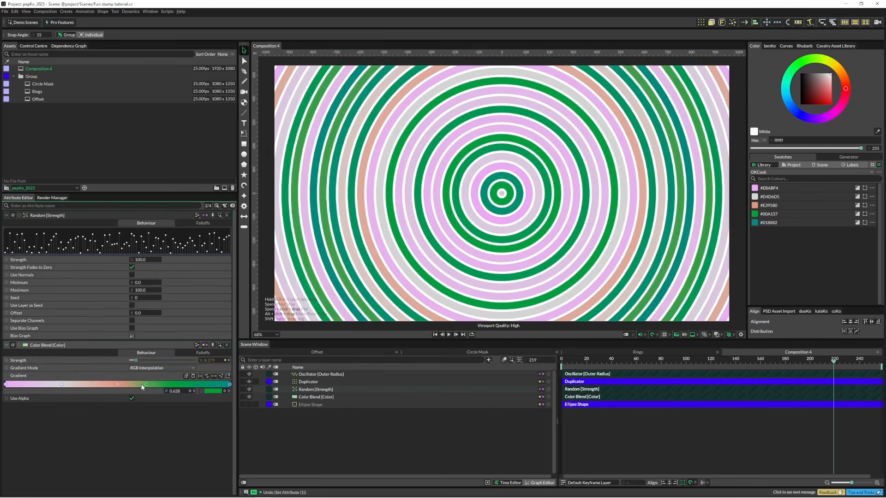
drag(174, 386, 116, 392)
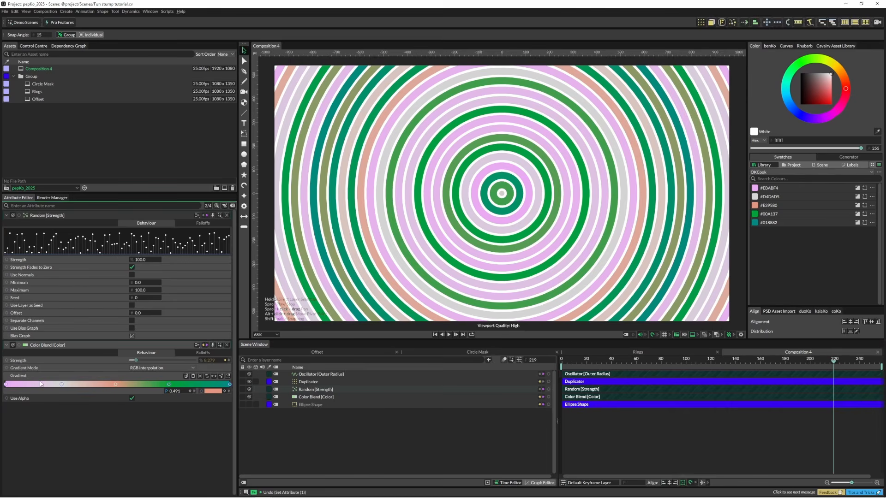
mouse_move(62, 385)
mouse_down()
mouse_move(143, 387)
mouse_move(75, 391)
mouse_up()
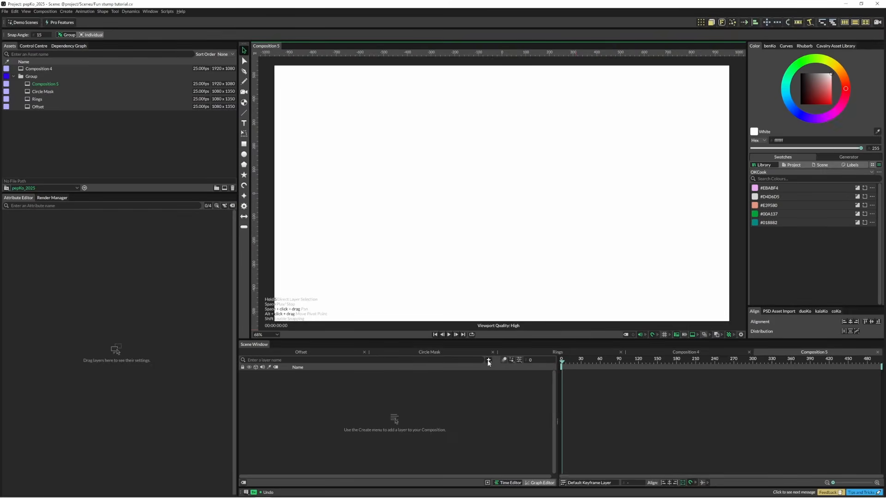
Step: Add a Rectangle Pattern rotated 90°, with gap type None, a count of 10 and a bar size of 100
click(489, 361)
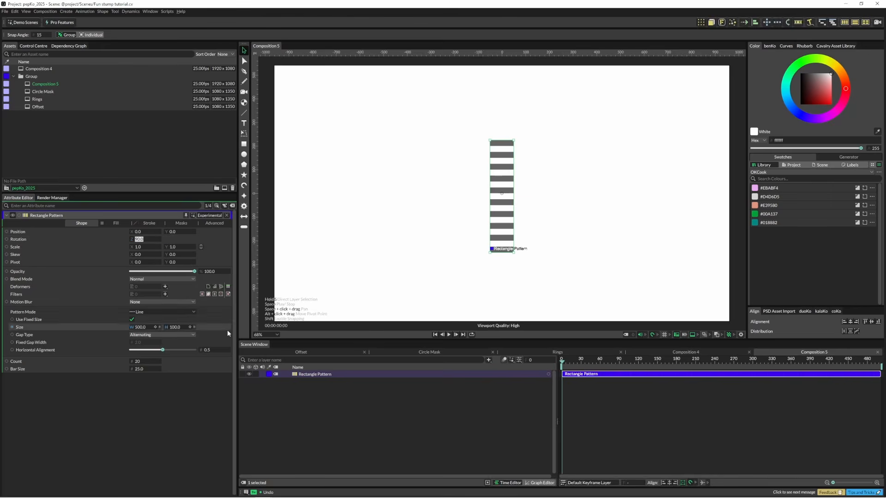
click(157, 336)
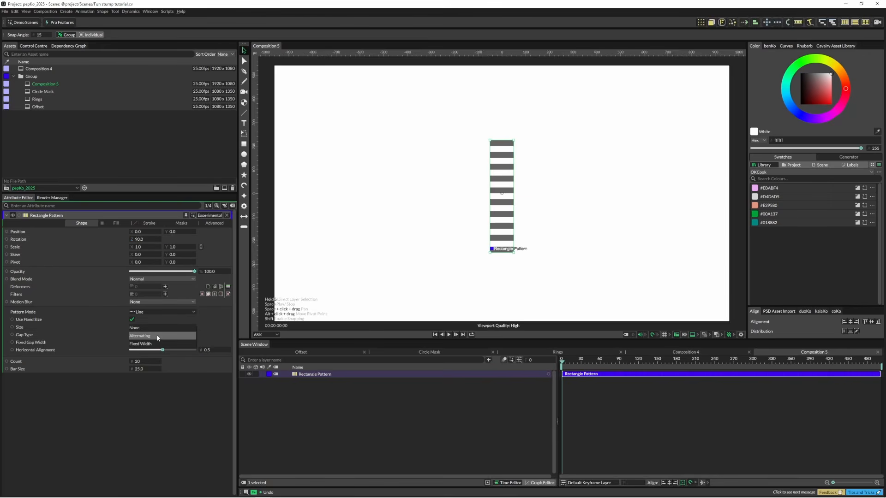
click(157, 328)
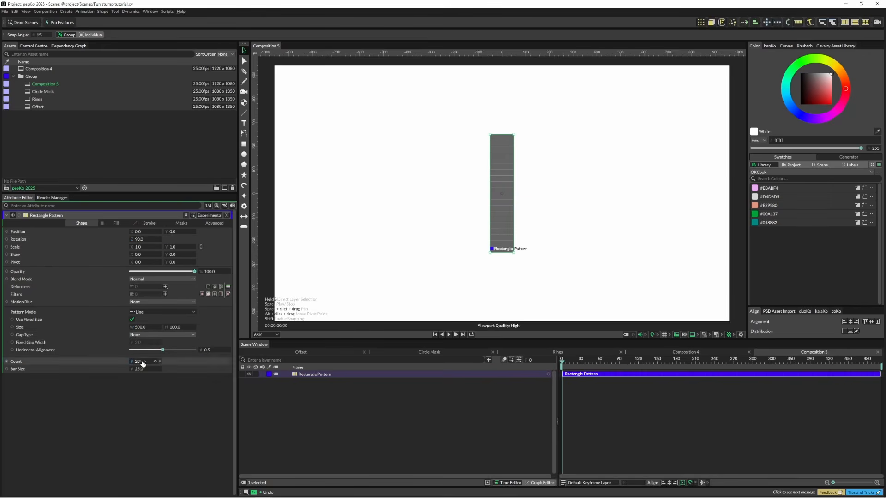
click(137, 362)
text(10)
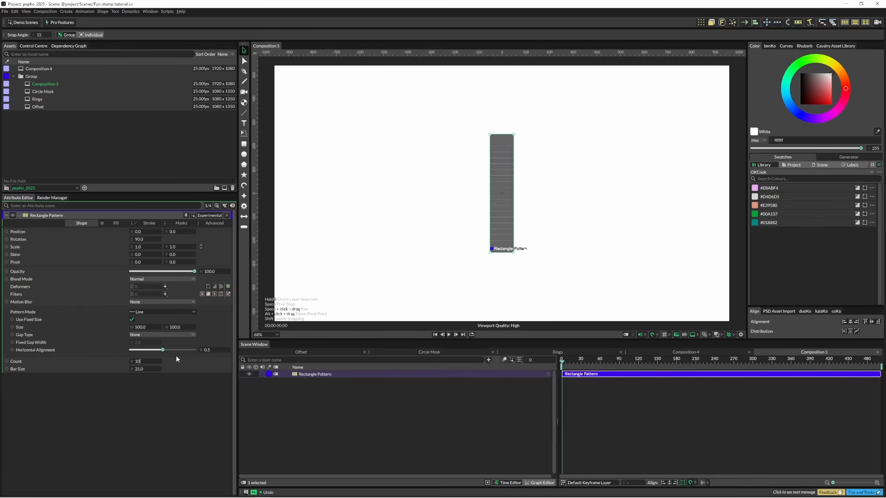
key(Return)
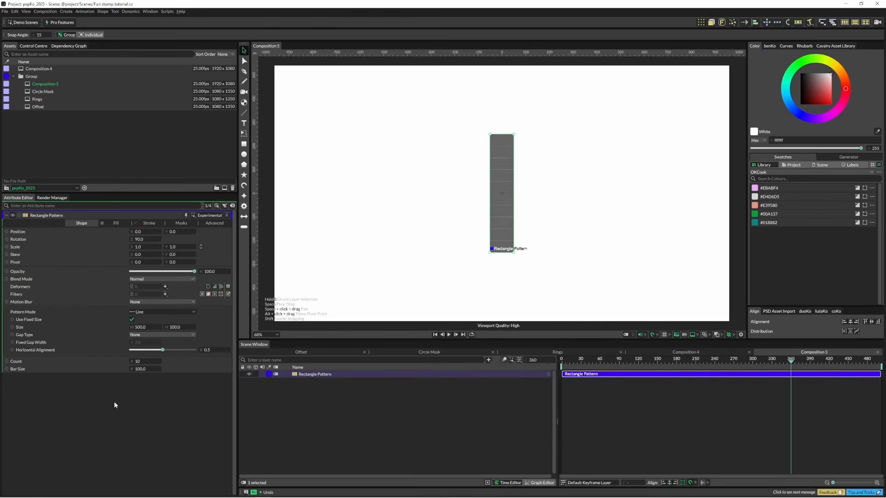
Step: Add an Oscillator behaviour to the Rectangle Pattern's bar size
right_click(110, 369)
mouse_move(151, 303)
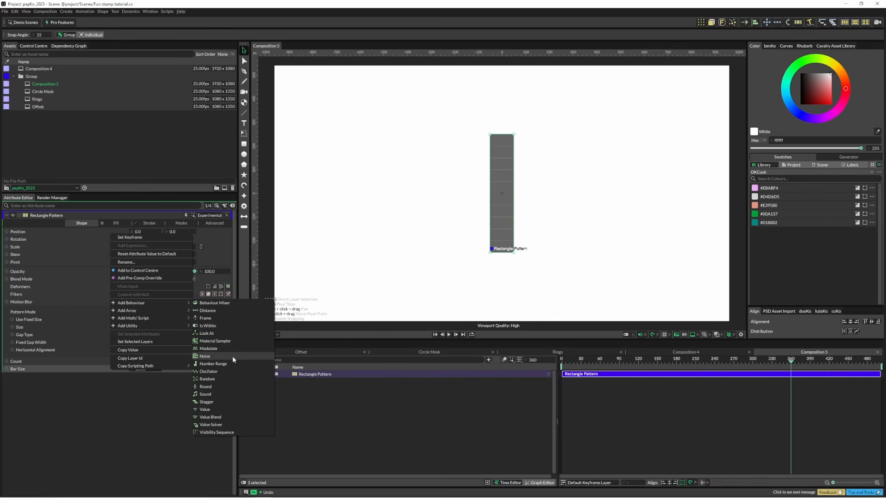
click(230, 372)
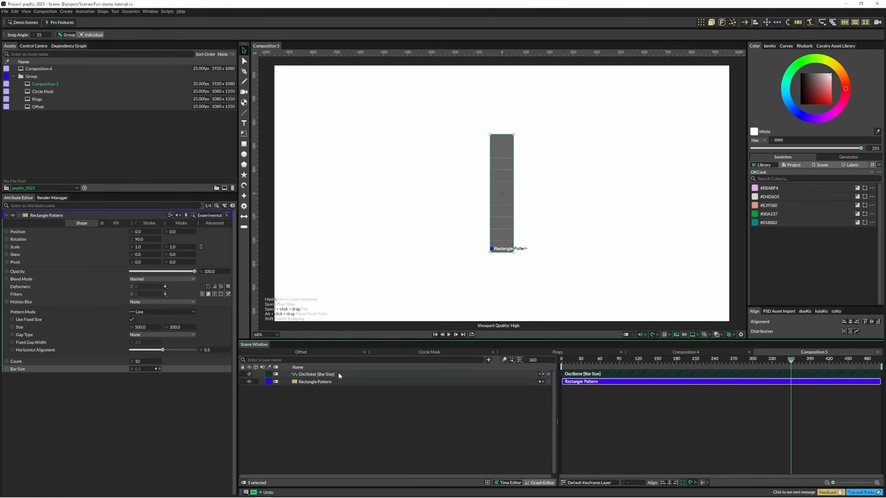
Step: Set the bar size oscillator's minimum to 50, maximum to 250, stagger to 5 and frequency to 0.5
double_click(145, 300)
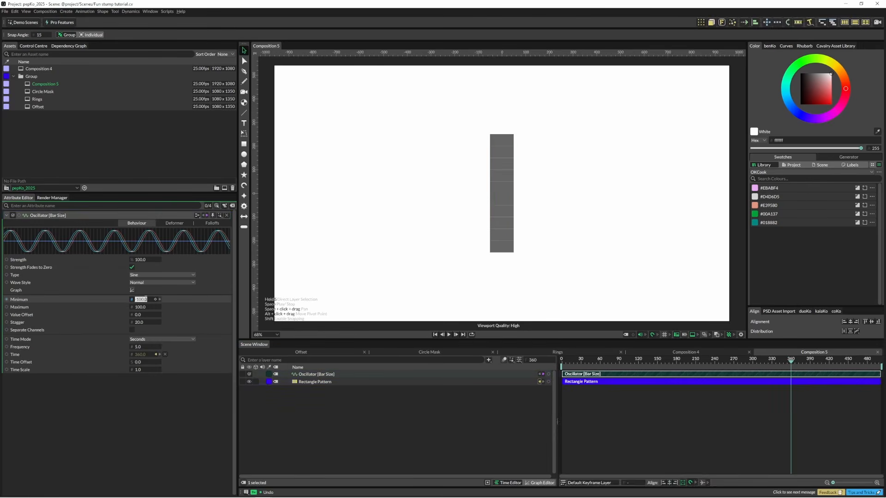
text(50)
key(Tab)
text(2)
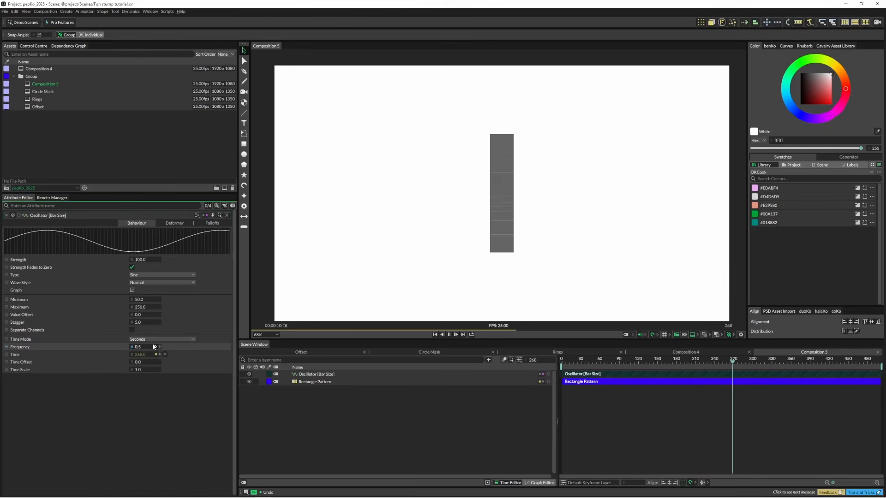
Step: Add a Sub-Mesh deformer to the Rectangle Pattern
click(307, 382)
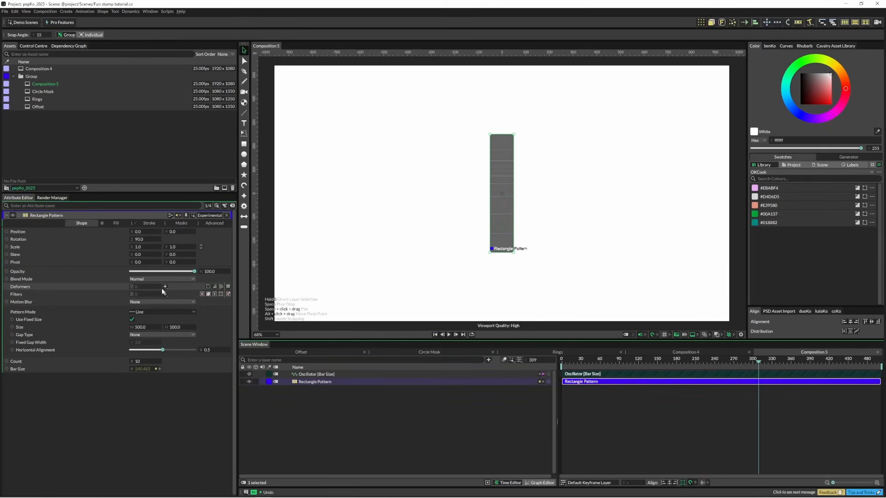
click(165, 287)
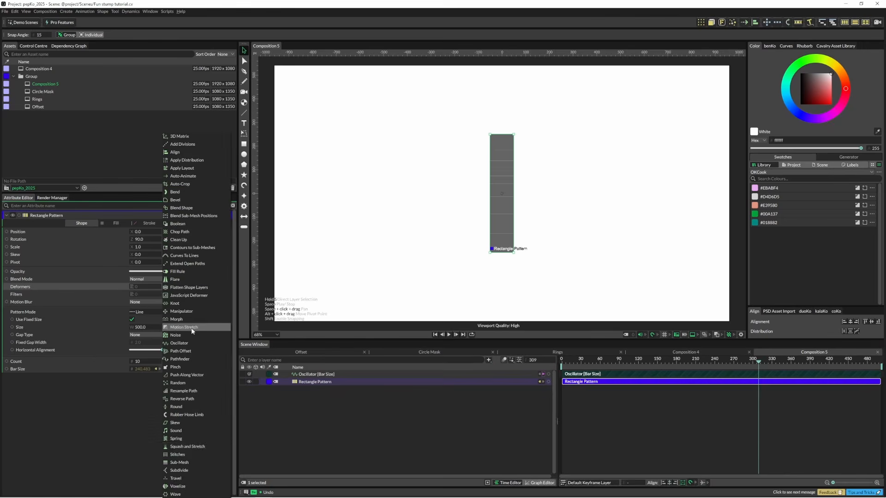
click(183, 462)
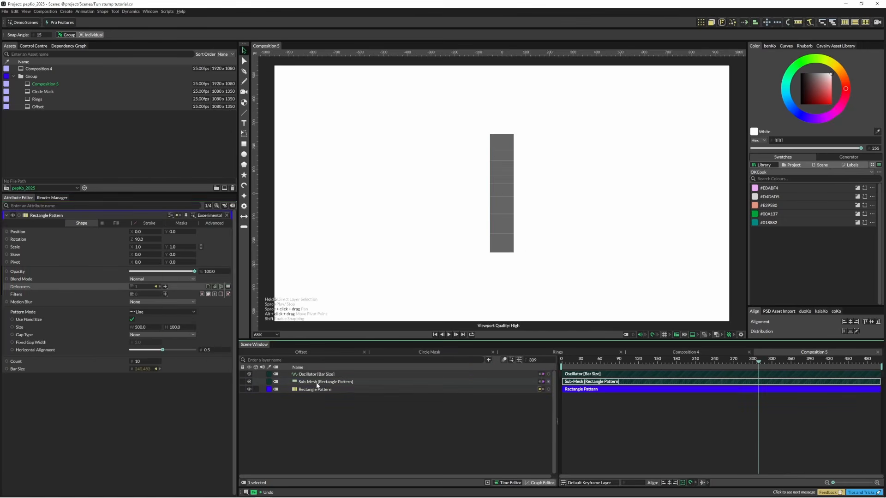
Step: Try offsetting the Sub-Mesh's position and undo the change
drag(143, 239, 280, 247)
key(ctrl+z)
key(ctrl+z)
Step: Add a Stagger behaviour to the Sub-Mesh's Y position
right_click(108, 238)
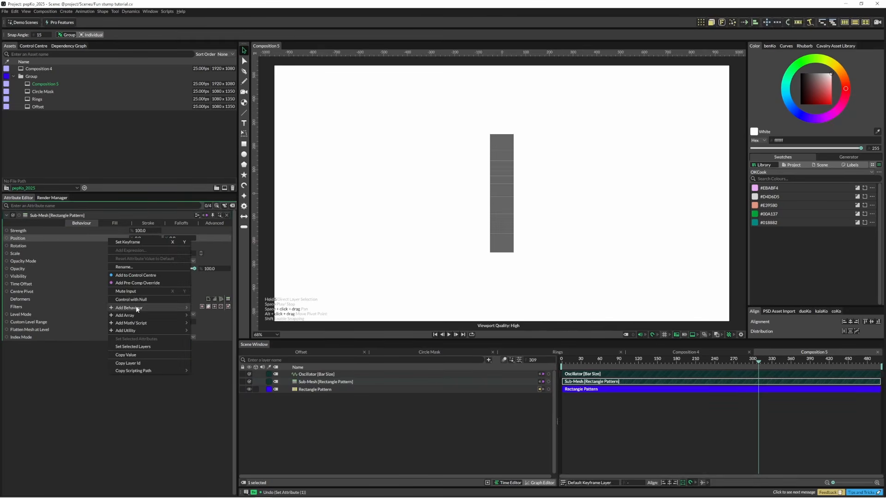
mouse_move(182, 308)
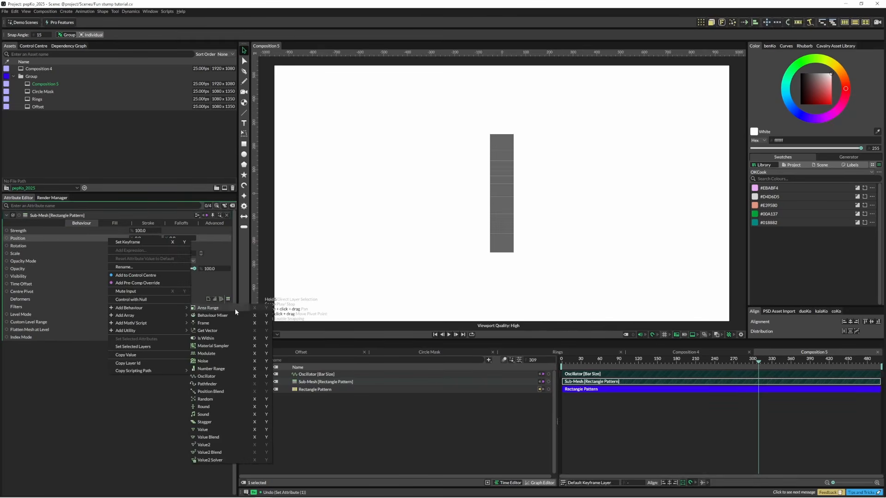
click(266, 423)
Step: Set the Y position Stagger's minimum to 0 and maximum to 900 to spread the bars into a staircase
click(313, 382)
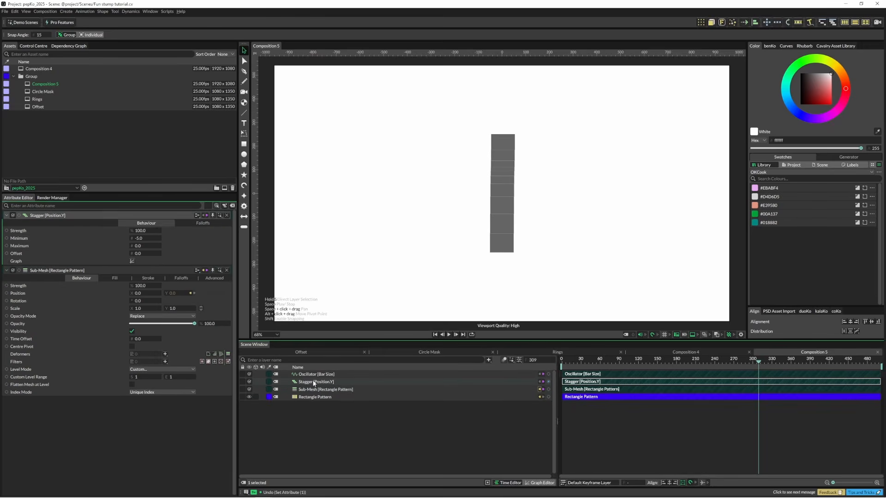
click(140, 238)
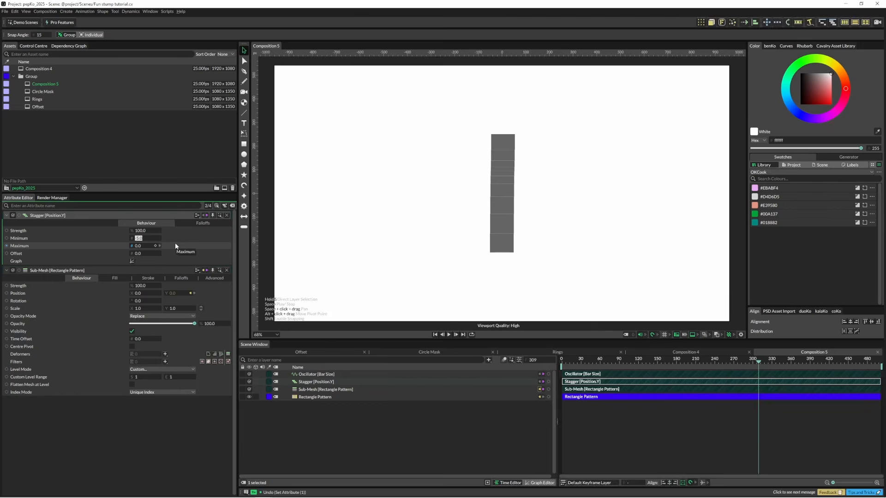
text(0)
key(Tab)
text(900)
key(Return)
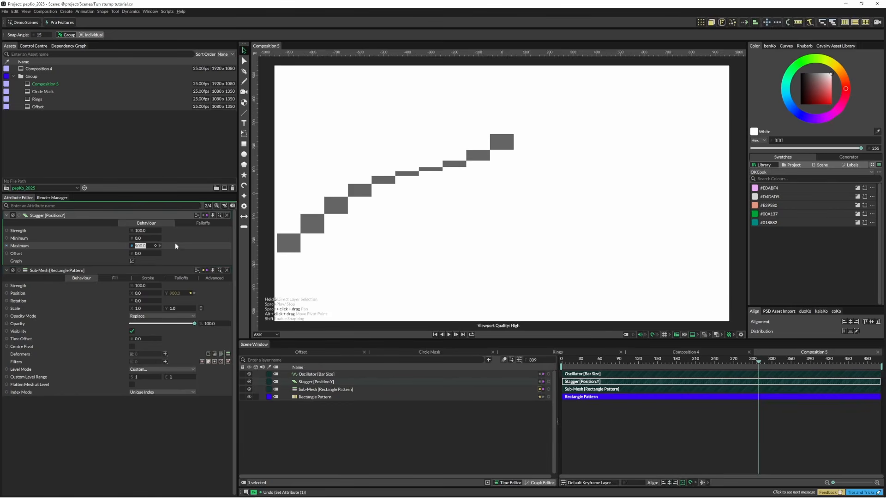
Step: Center the Rectangle Pattern horizontally in the composition and preview the animation
click(410, 177)
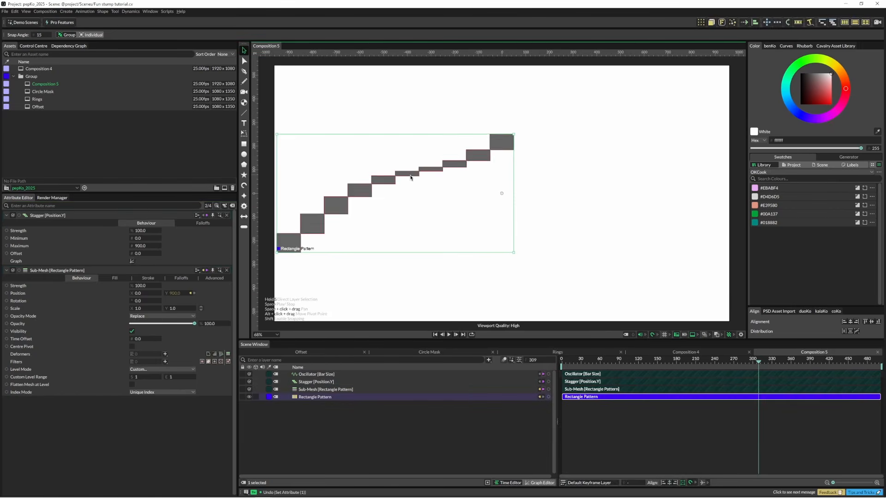
click(850, 322)
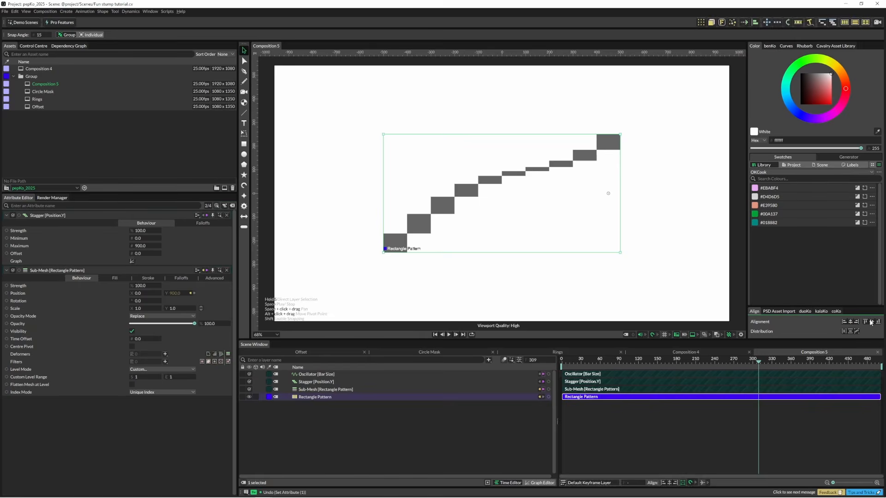
click(663, 248)
key(space)
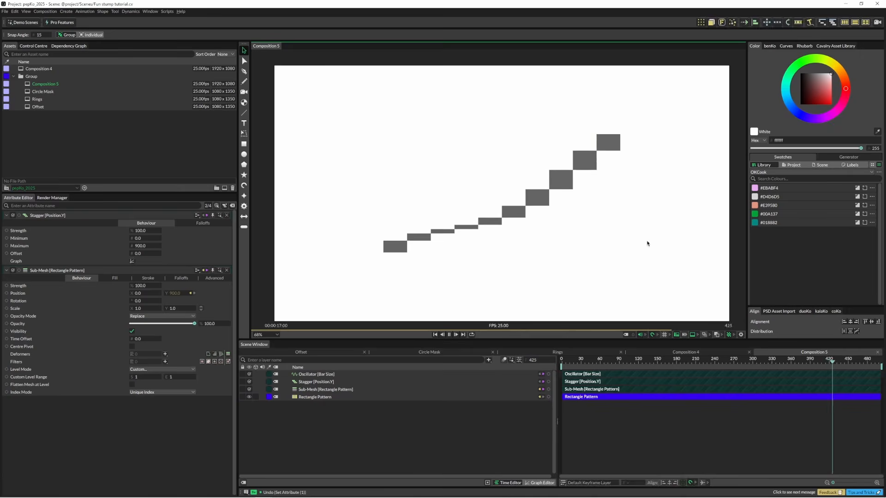
key(space)
Step: Add a Basic Line with a length of 1920 and a stroke width of 1
click(244, 113)
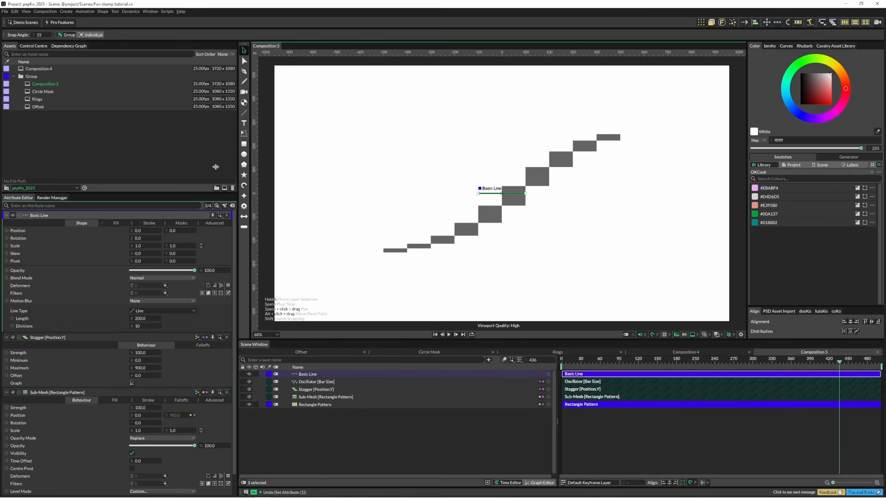
click(298, 375)
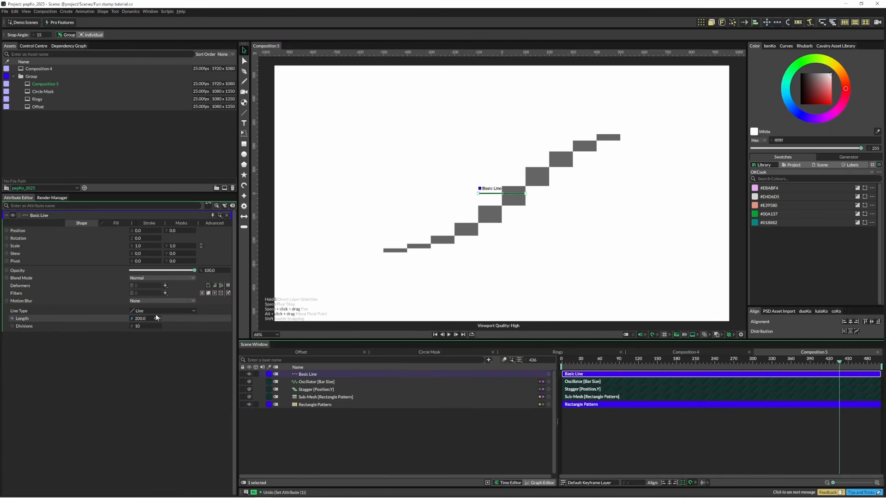
click(141, 318)
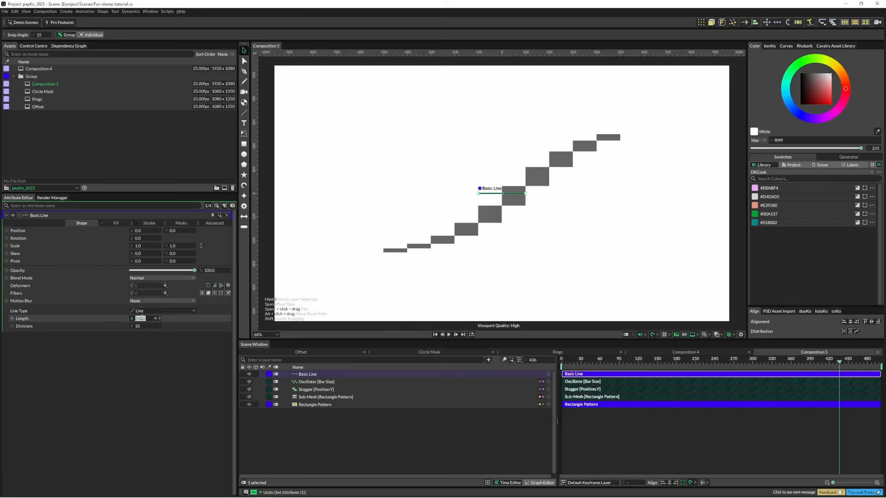
text(1920)
key(Return)
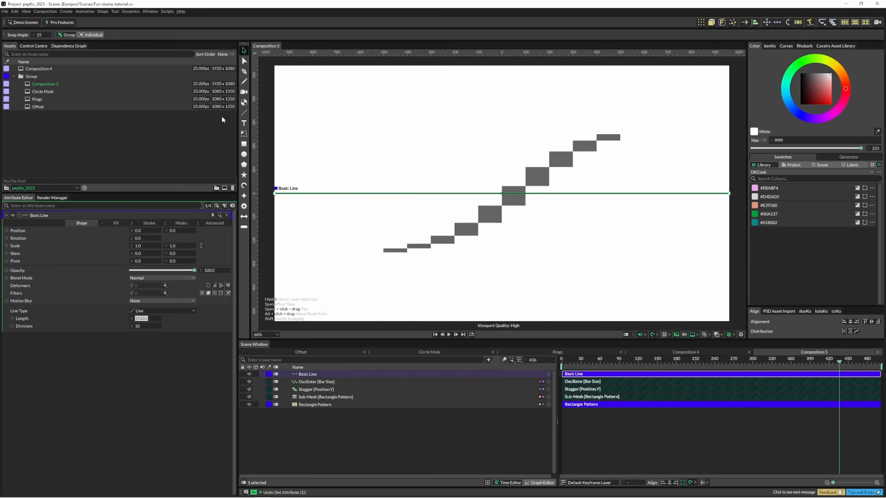
click(143, 222)
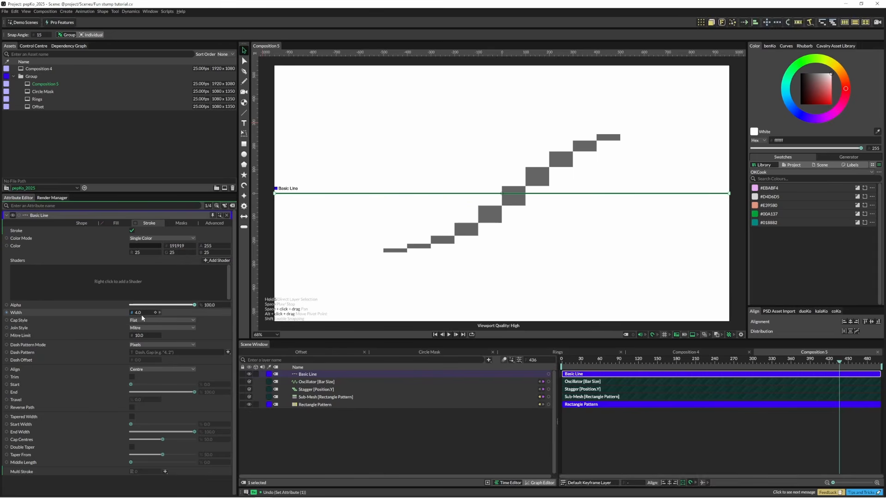
click(357, 442)
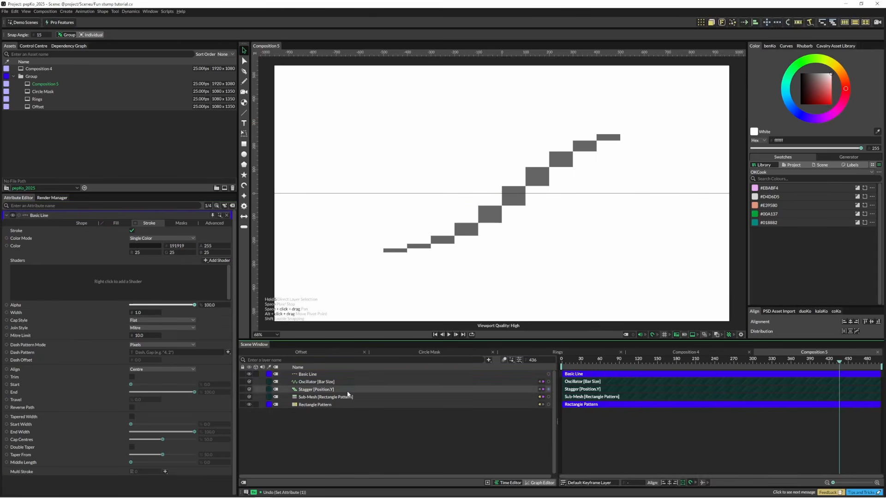
Step: Duplicate the Basic Line with a Duplicator using Shape Edges distribution and the Rectangle Pattern as distribution shape, and preview the animation
click(298, 375)
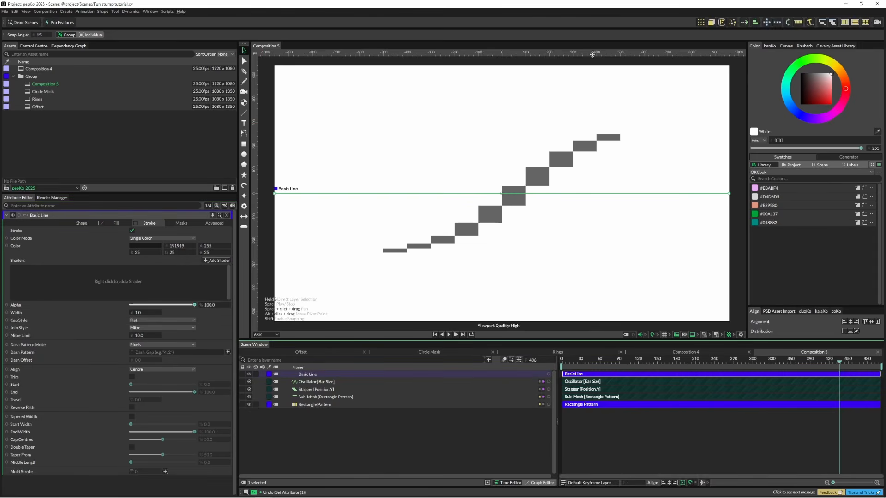
click(700, 23)
click(145, 319)
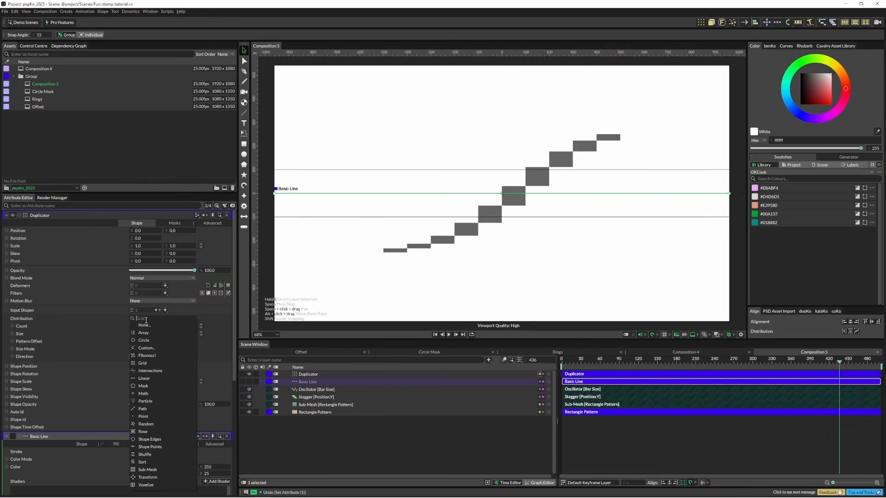
click(159, 440)
drag(289, 411, 177, 325)
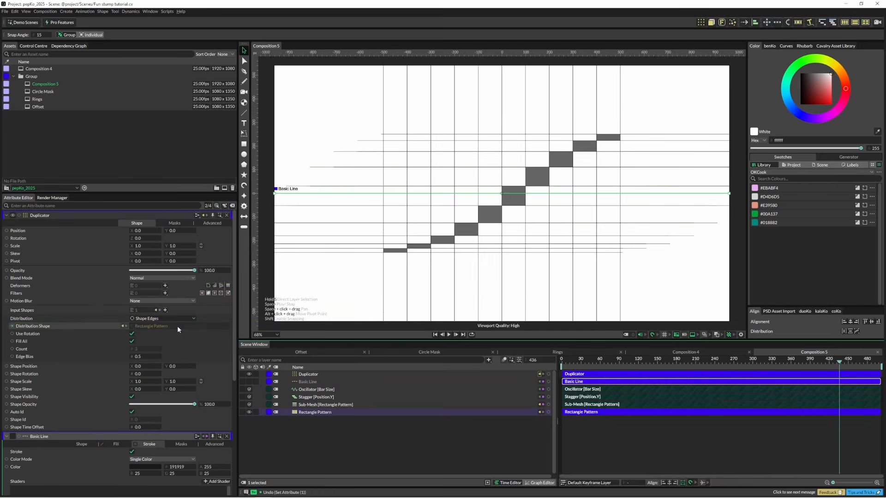
click(315, 439)
key(space)
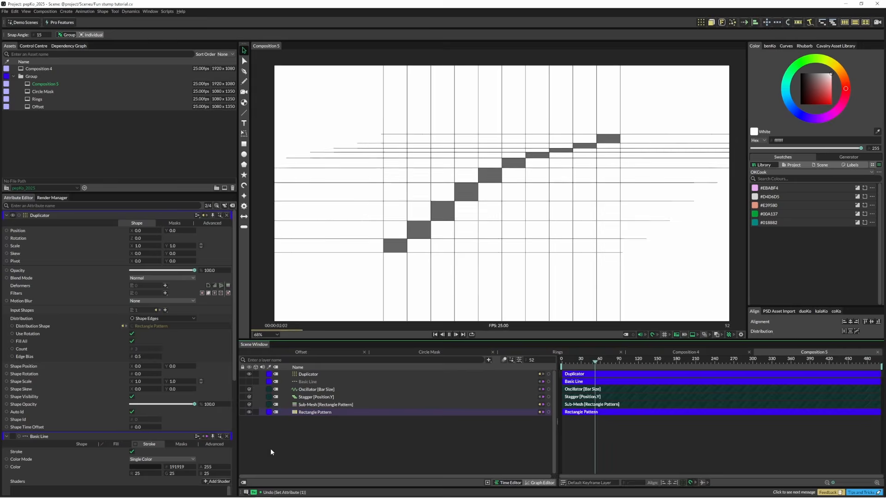
key(space)
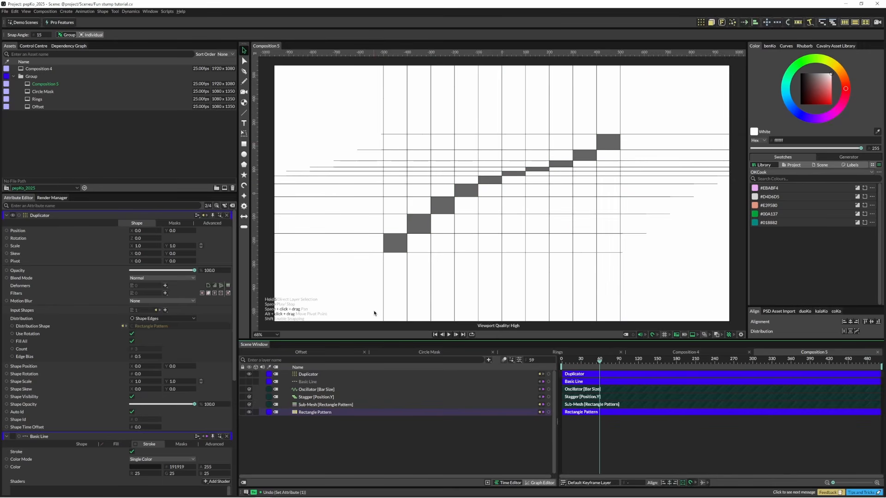
Step: Add a Value Array to the Duplicator's Shape Visibility and select the array for editing
click(311, 373)
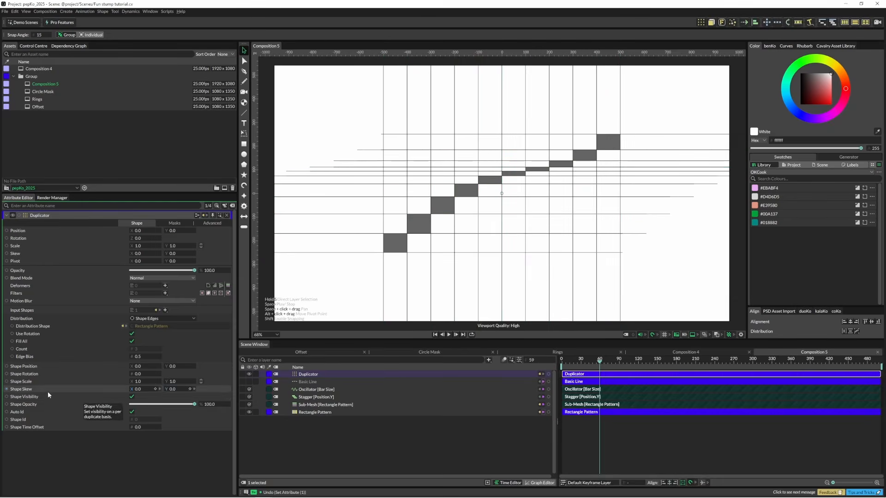
right_click(61, 398)
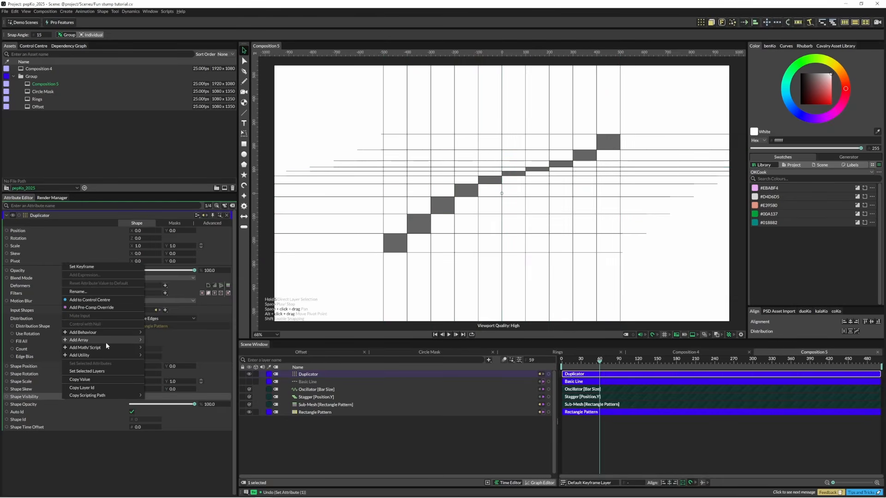
mouse_move(106, 340)
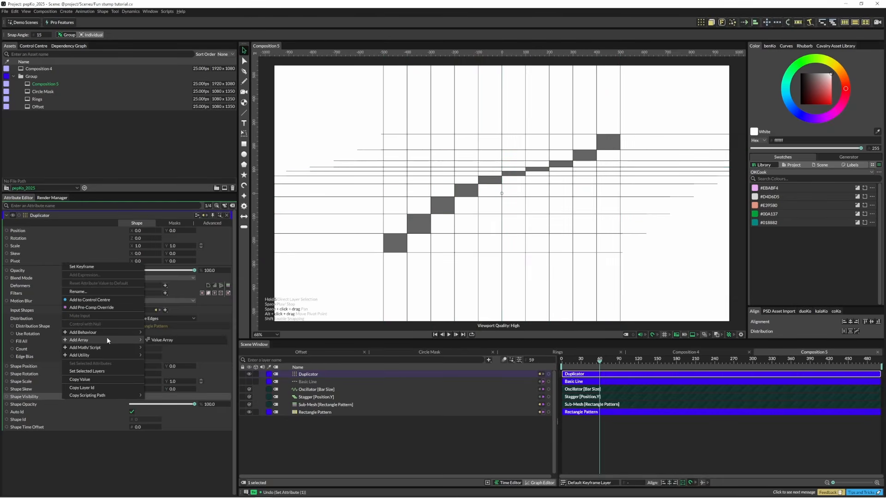
click(164, 342)
click(318, 375)
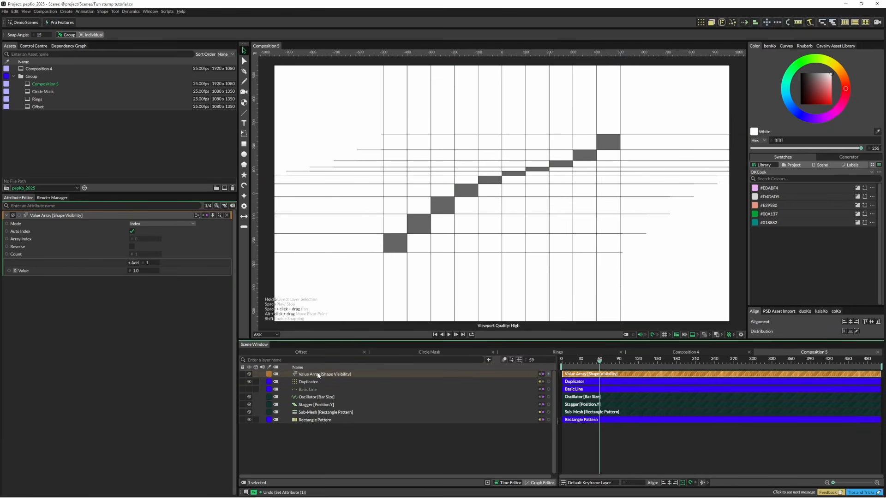
Step: Extend the Shape Visibility Value Array to four values and set the second value to 1, leaving Reverse off
double_click(135, 263)
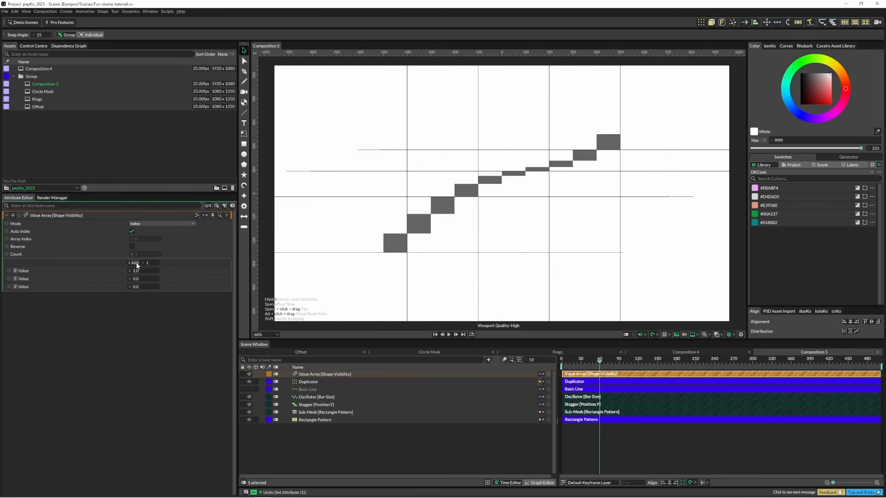
click(137, 265)
click(136, 278)
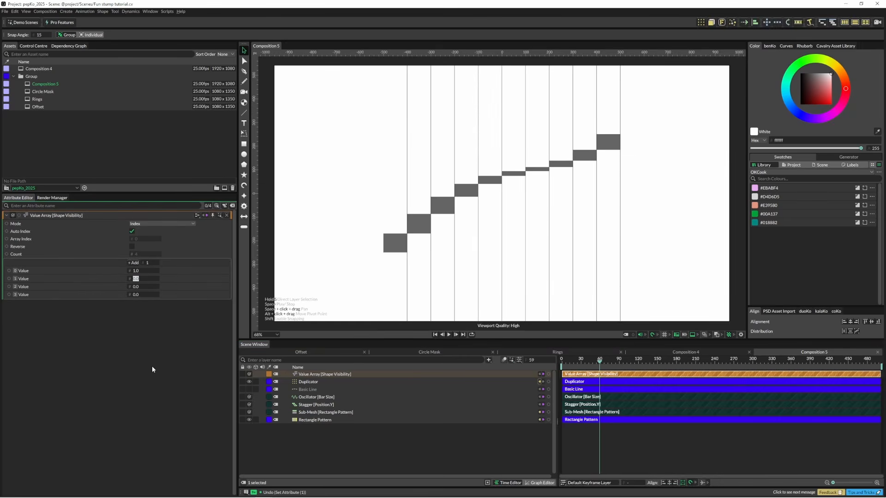
text(1)
key(Return)
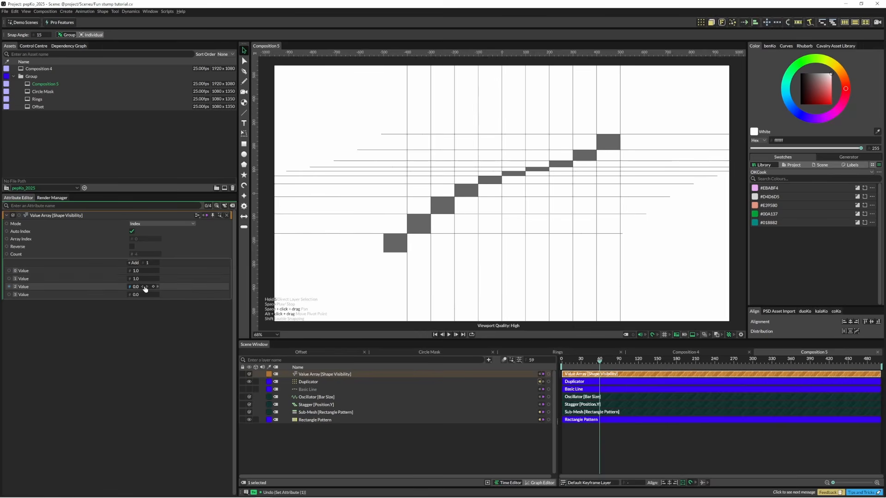
click(132, 246)
click(131, 247)
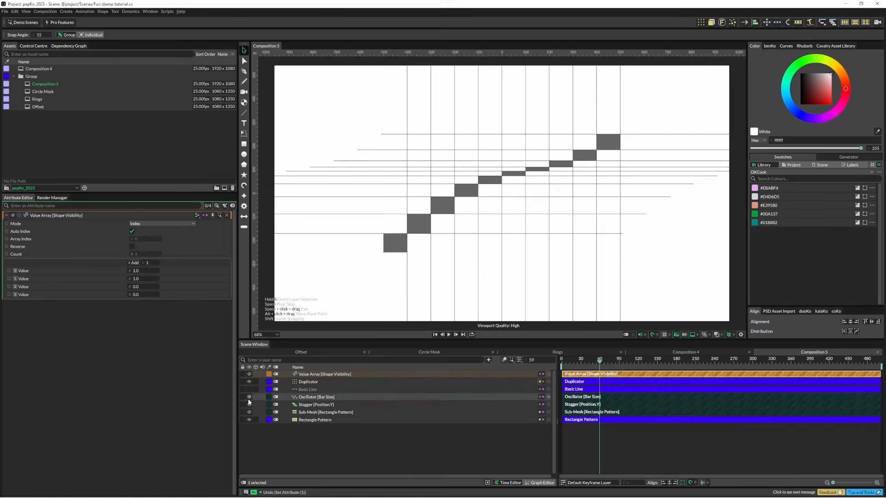
Step: Add a background rectangle fitted to the Rectangle Pattern's bounding box
click(314, 420)
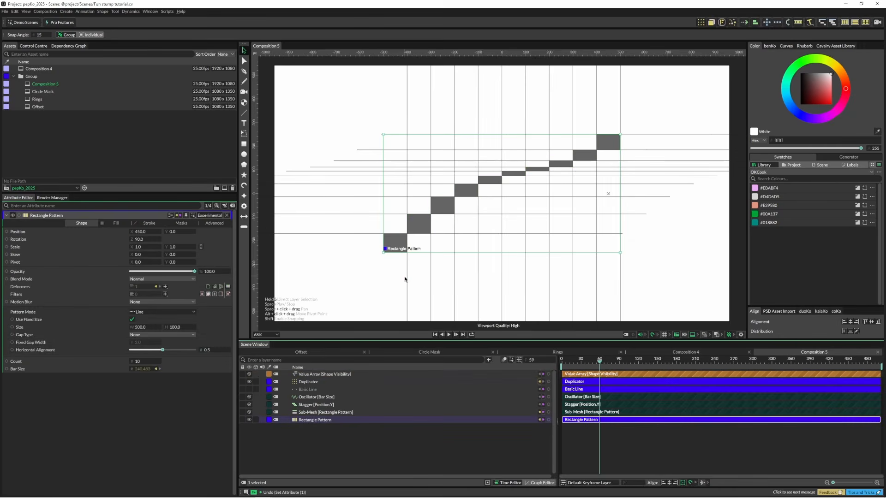
right_click(397, 246)
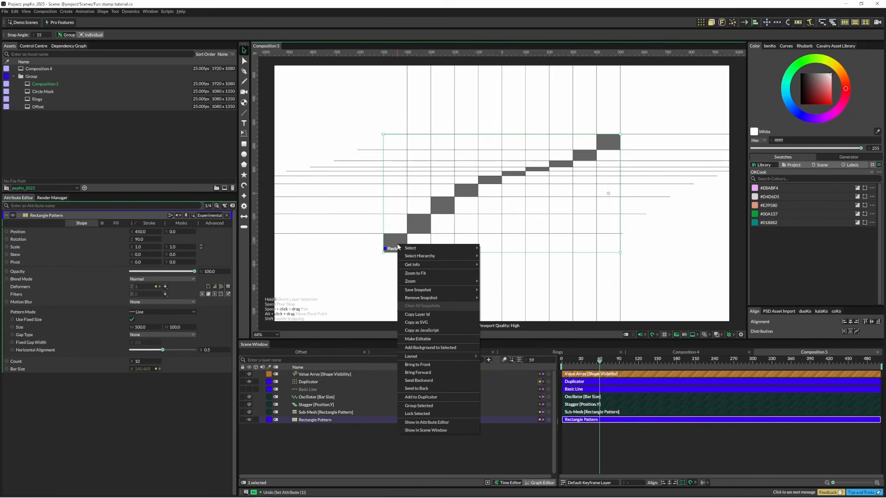
click(429, 347)
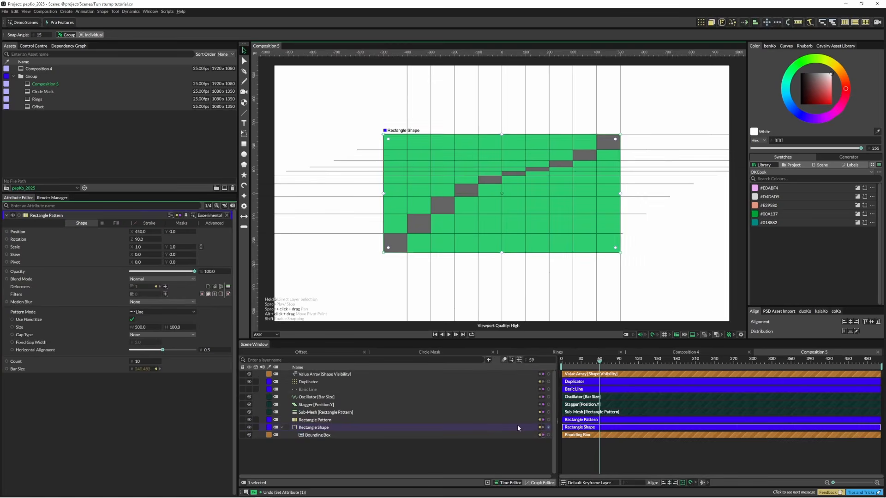
Step: Connect the background Rectangle Shape to the Duplicator as a clipping mask to trim the lines
drag(555, 429, 311, 381)
click(414, 393)
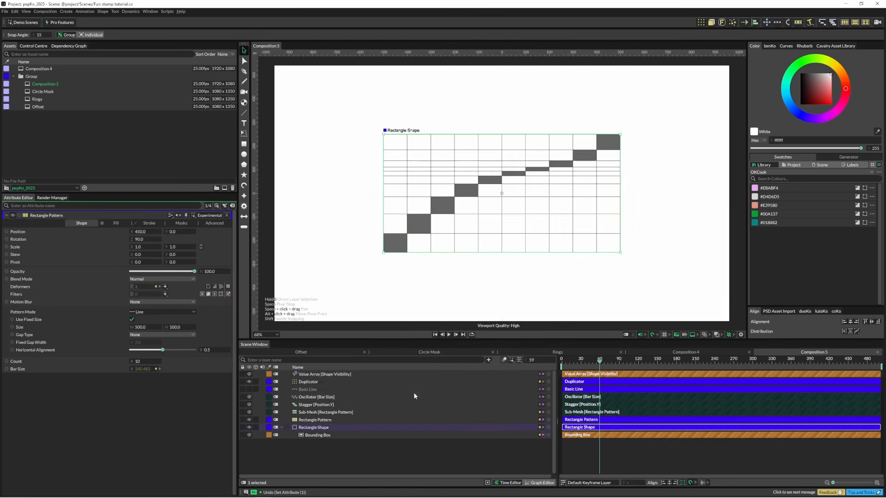
click(350, 297)
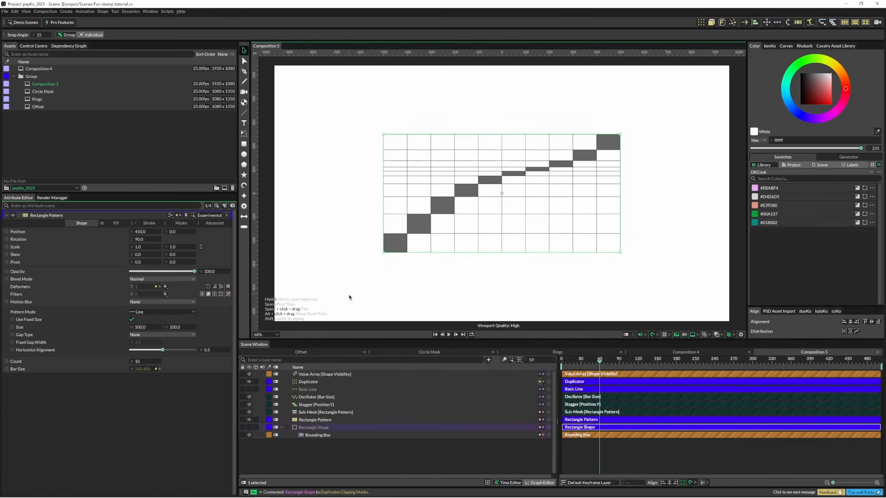
Step: Unhide the background Rectangle Shape and turn it into an outline by disabling its fill and enabling its stroke
click(249, 427)
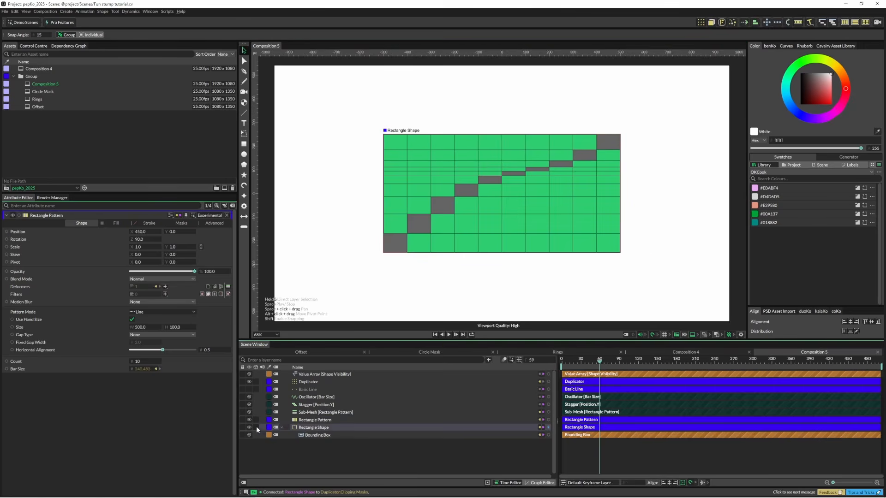
click(303, 428)
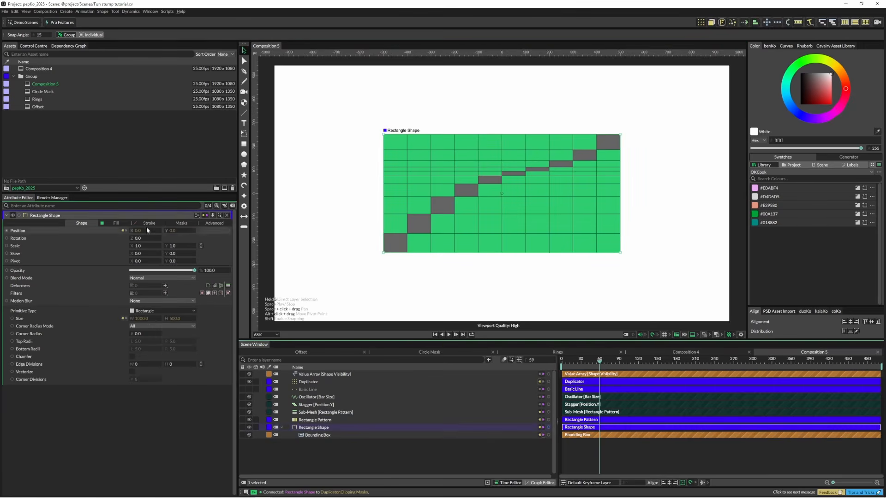
click(116, 225)
click(133, 231)
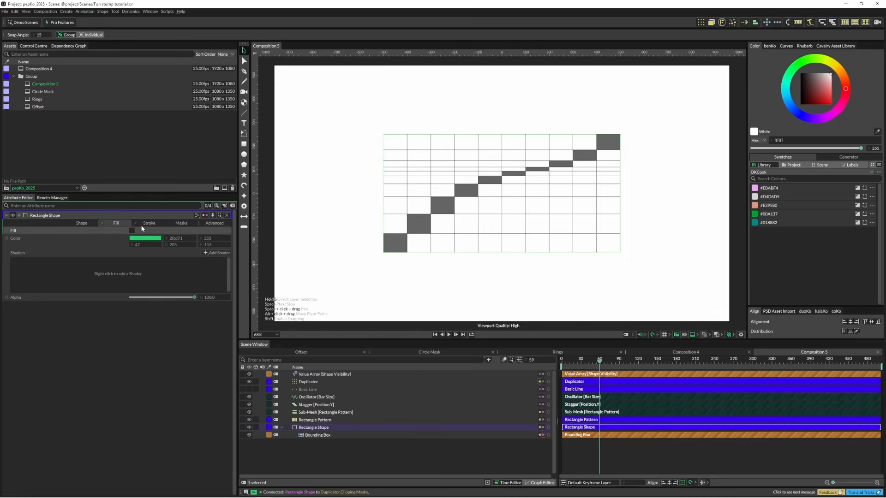
click(149, 222)
click(133, 230)
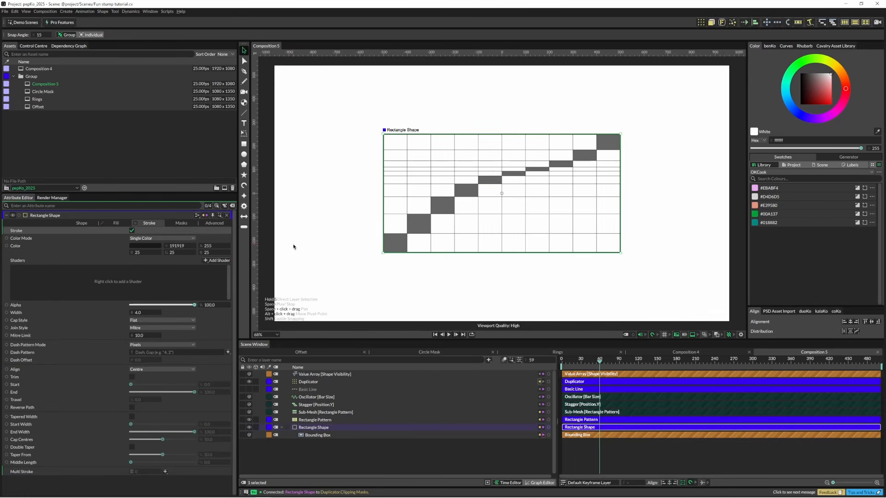
Step: Bring the outlined Rectangle Shape to the front of the layer stack and preview the animation
click(321, 428)
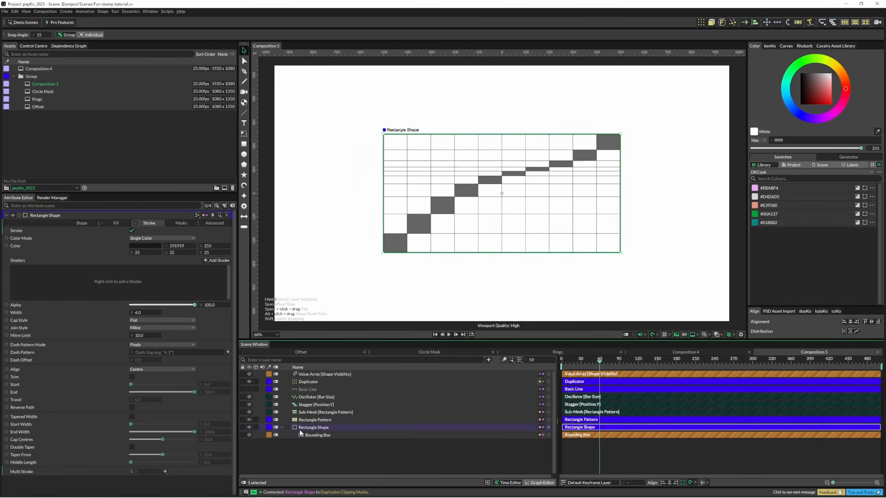
key(ctrl+shift+bracketright)
click(372, 259)
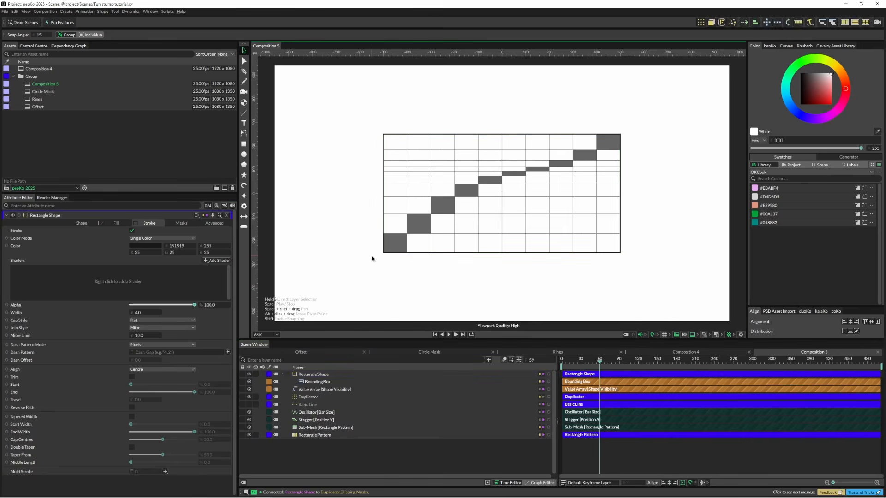
key(space)
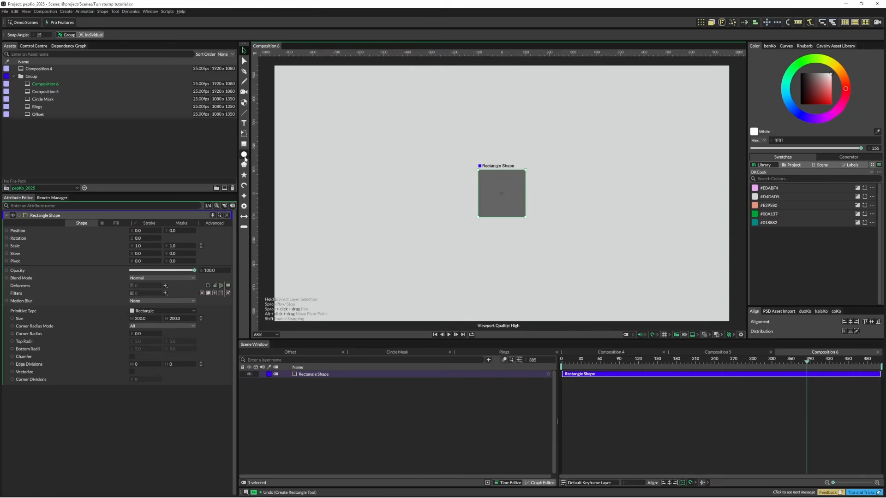
Step: Add an Ellipse Shape and connect the Rectangle Shape to it as a new clipping mask in Composition 6
click(244, 157)
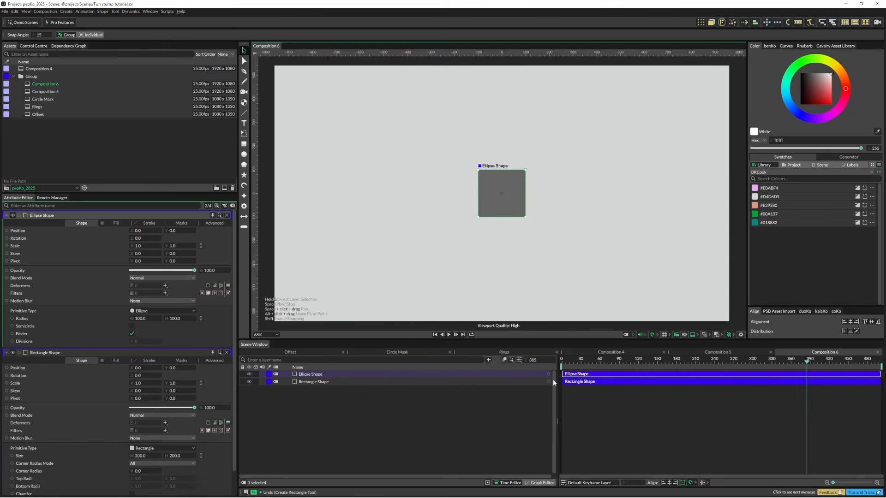
drag(549, 382, 317, 376)
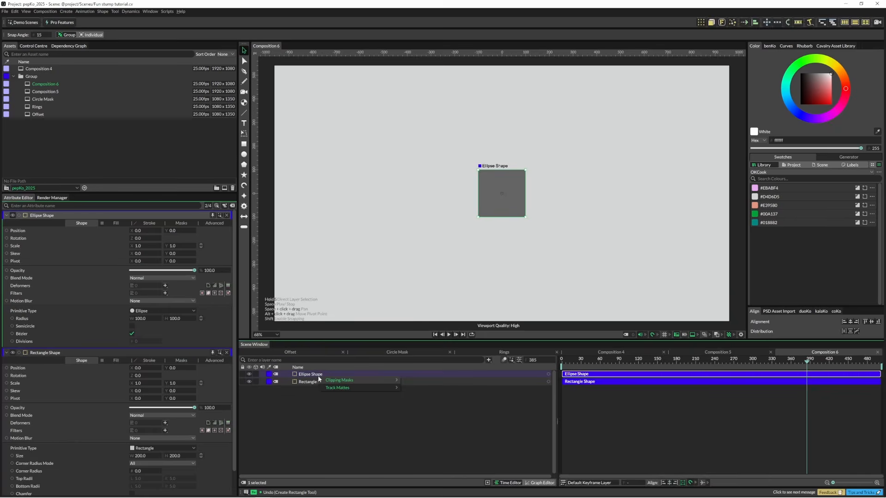
mouse_move(373, 379)
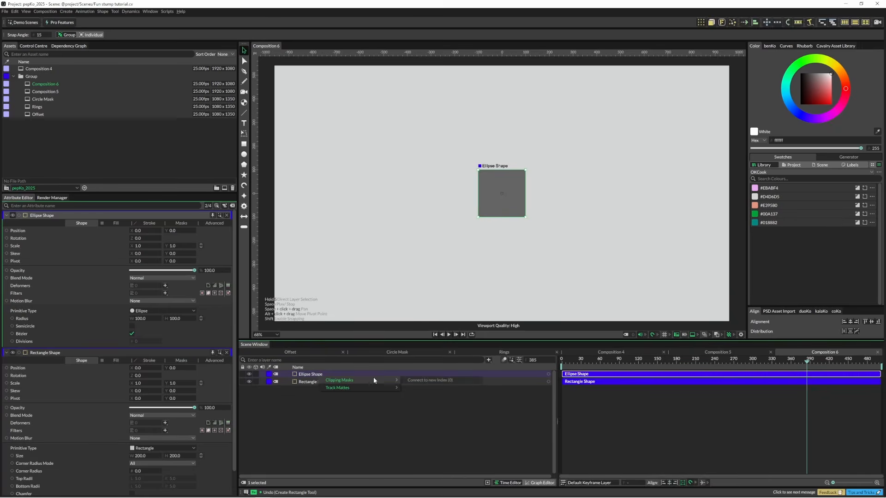
click(421, 379)
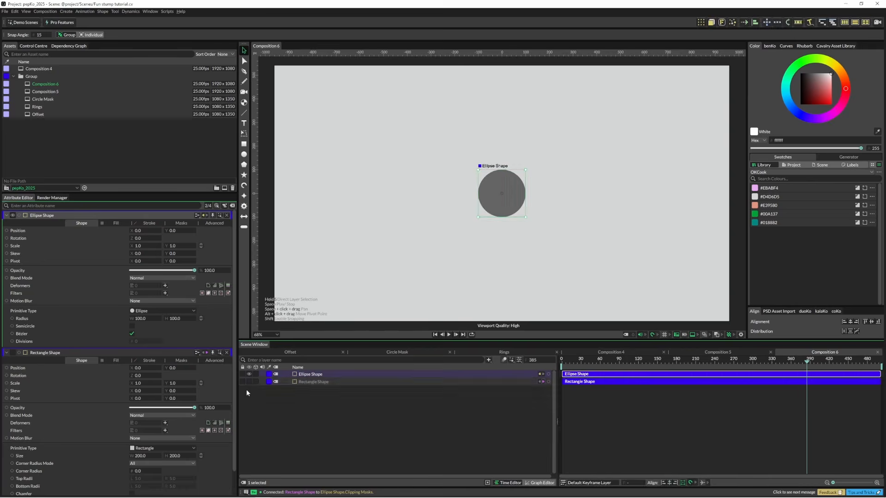
Step: Fill the Ellipse Shape with the teal #018882 library swatch
click(857, 222)
click(380, 409)
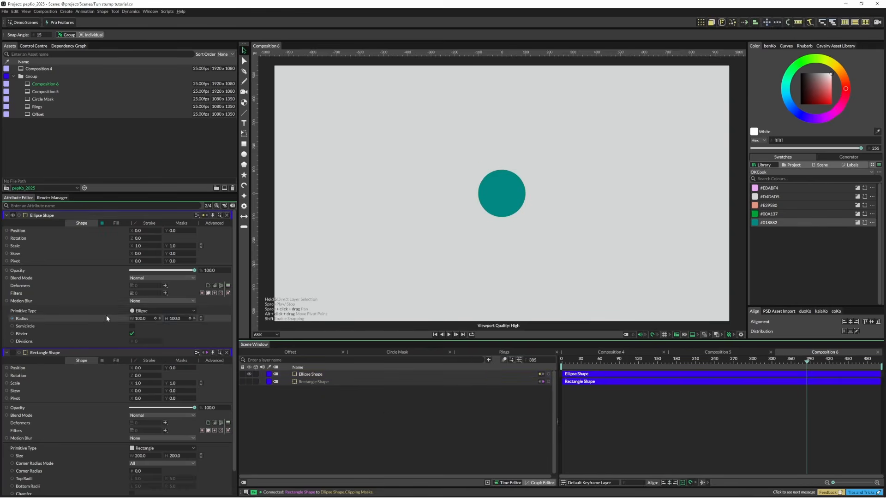
Step: Add an Oscillator behaviour to the Ellipse Shape's Radius after undoing a trial radius change
drag(146, 319, 95, 321)
key(ctrl+z)
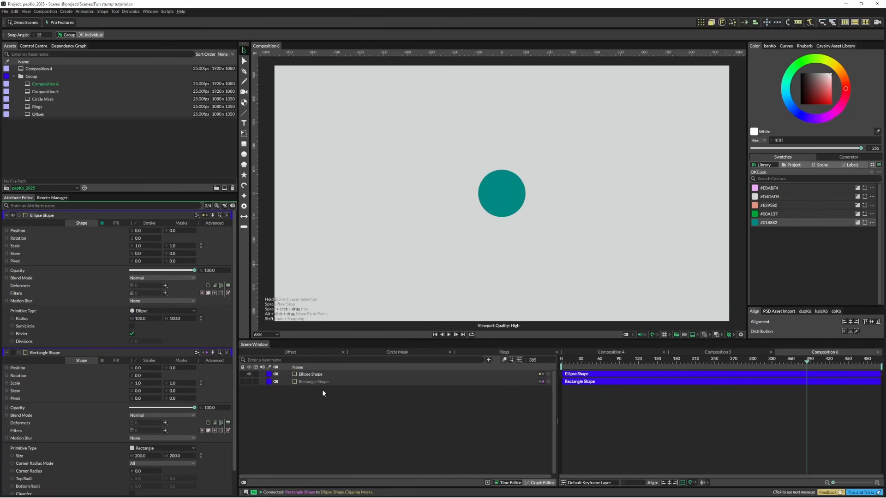
right_click(116, 318)
mouse_move(159, 392)
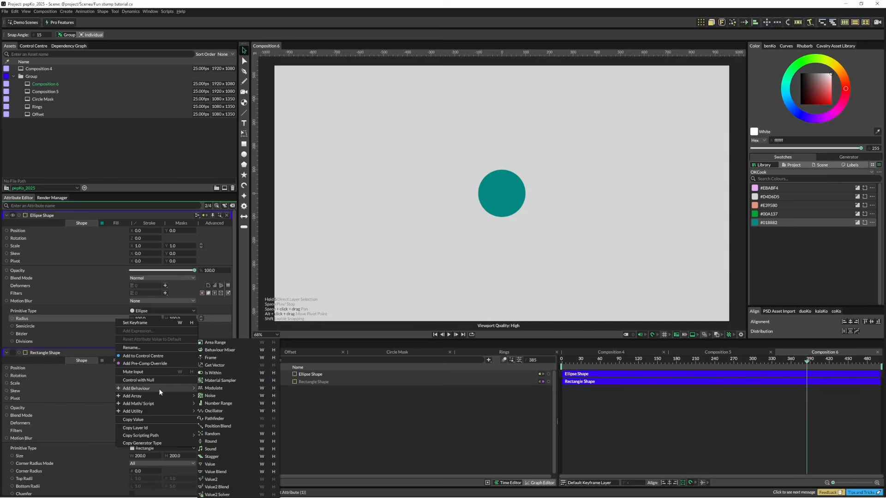
click(228, 410)
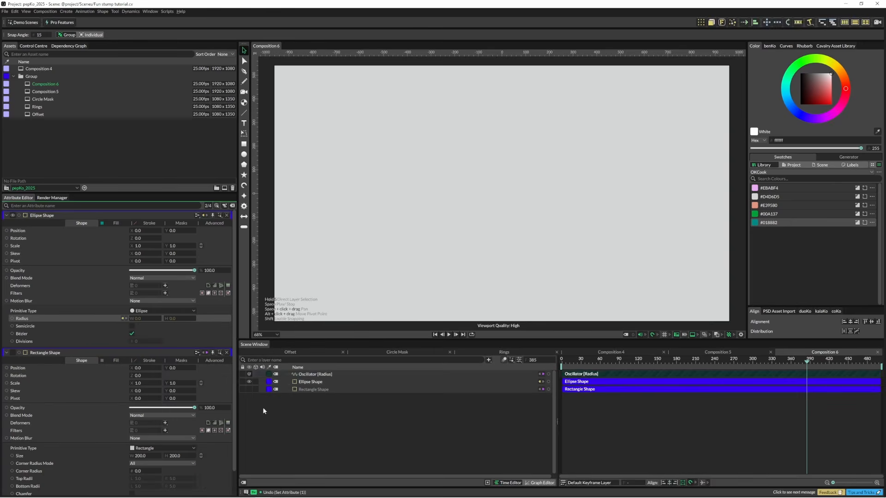
Step: Set the radius Oscillator's minimum to 15 and maximum to 200, and preview the animation
click(316, 374)
click(147, 300)
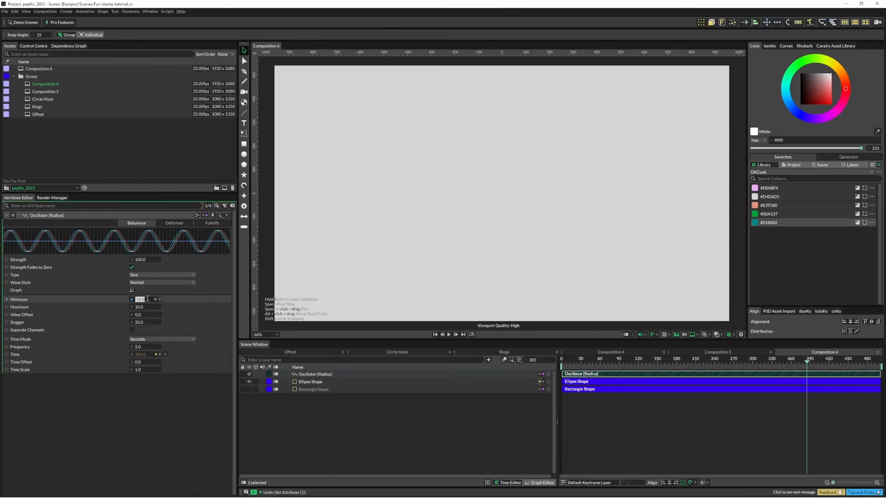
text(15)
key(Tab)
text(200)
key(Return)
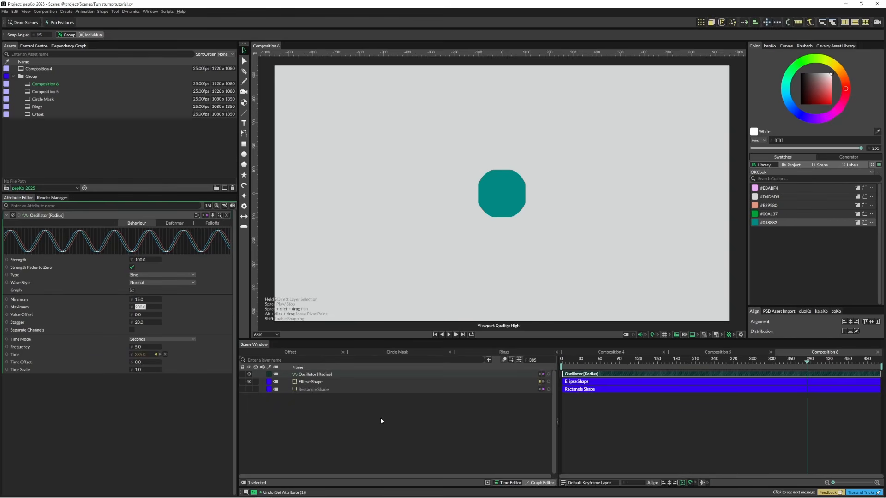
click(382, 428)
key(space)
key(space)
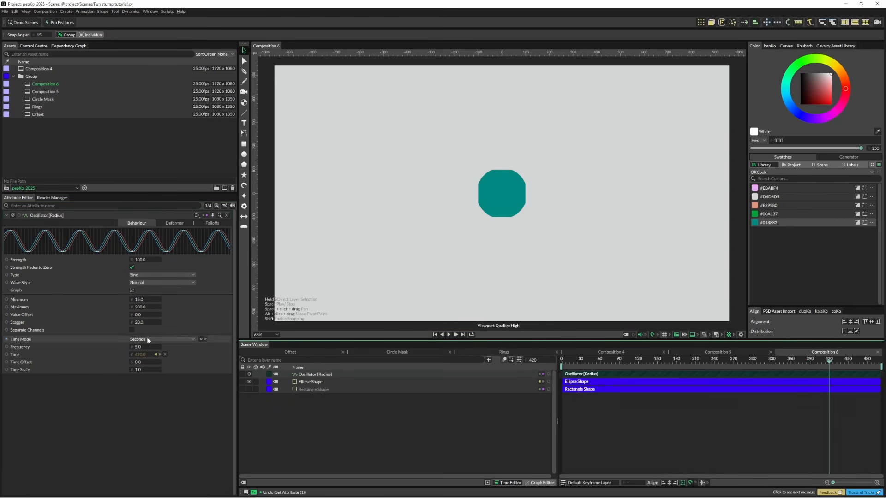
Step: Set the Oscillator's frequency to 1 and play back the animation
click(144, 347)
text(1)
key(Return)
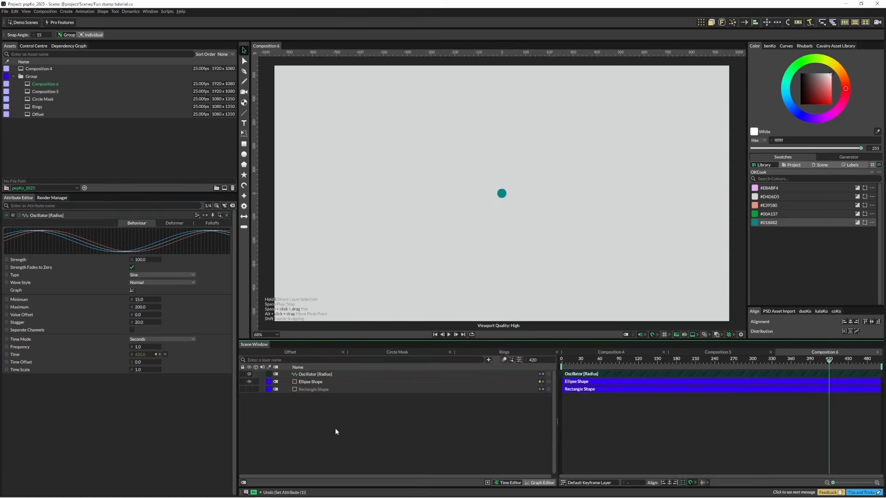
key(space)
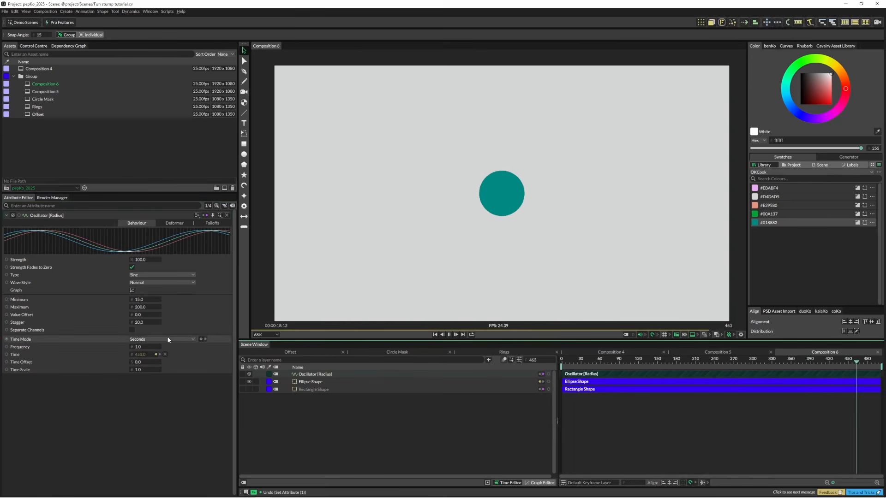
key(space)
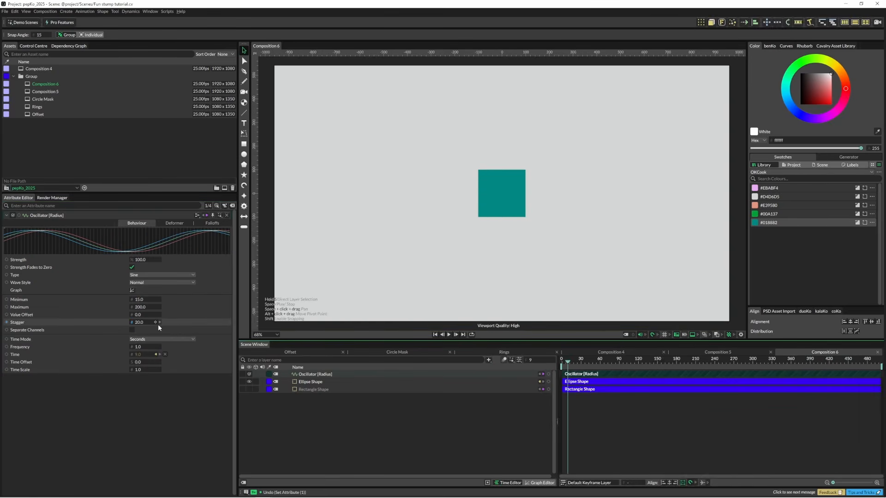
Step: Slow the Oscillator down with a time scale of 0.25 and preview the result
click(139, 370)
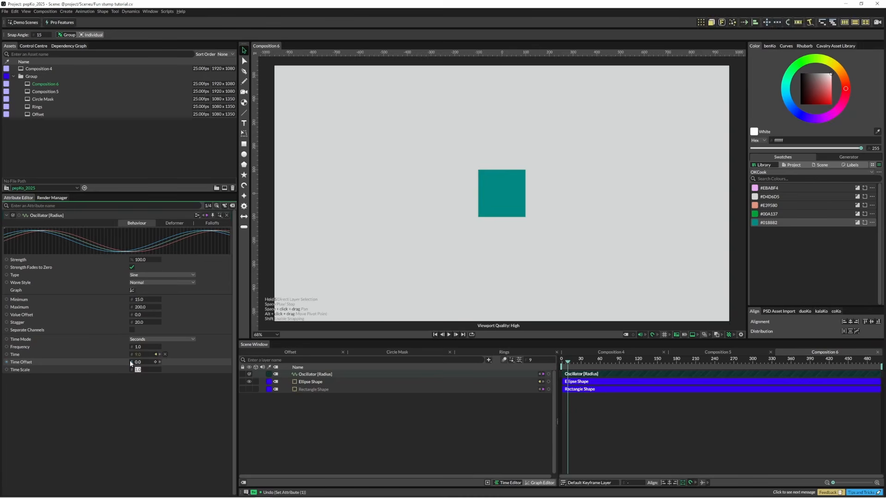
text(0.25)
key(Return)
click(347, 431)
key(space)
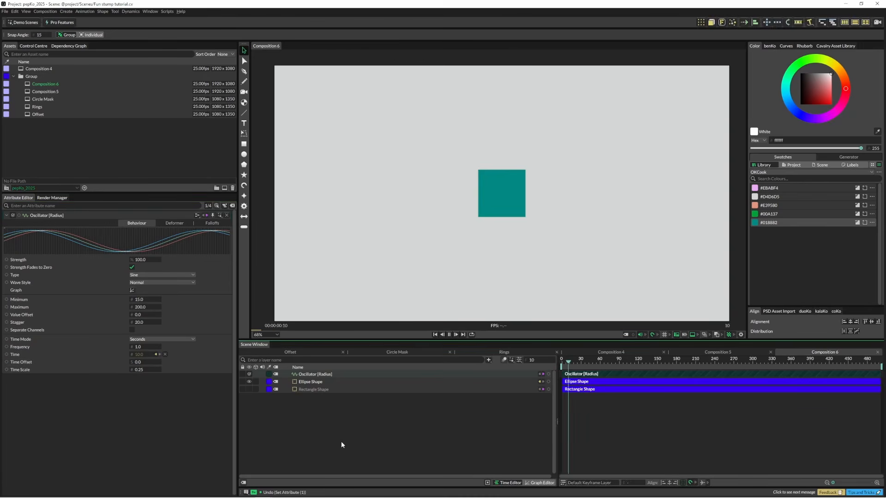
key(space)
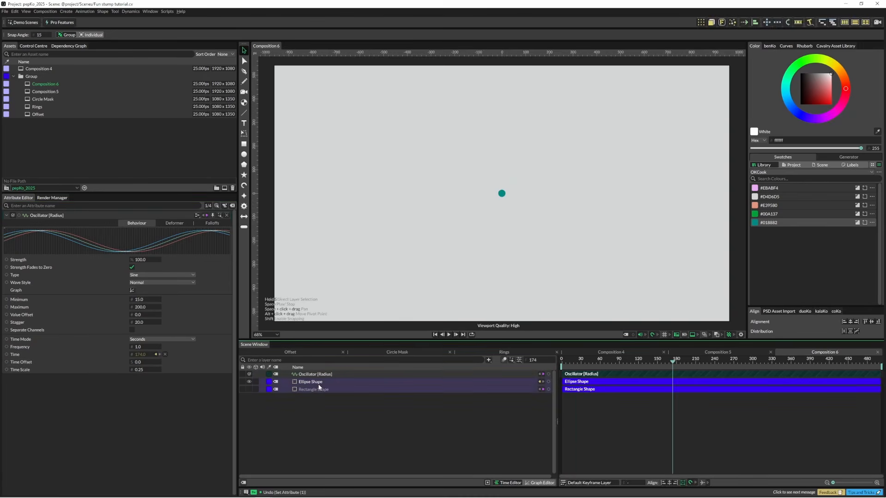
Step: Group the Ellipse Shape with the Rectangle Shape and add a Duplicator to the group
drag(318, 384, 317, 384)
key(ctrl+g)
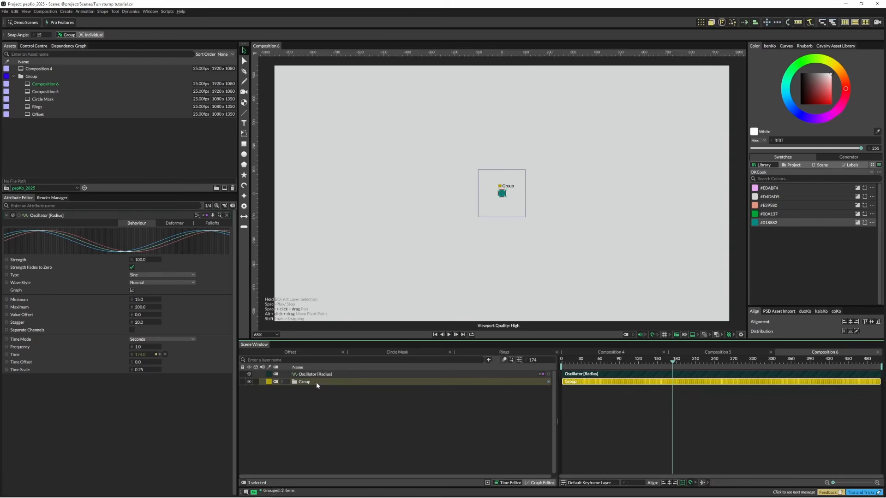
click(701, 23)
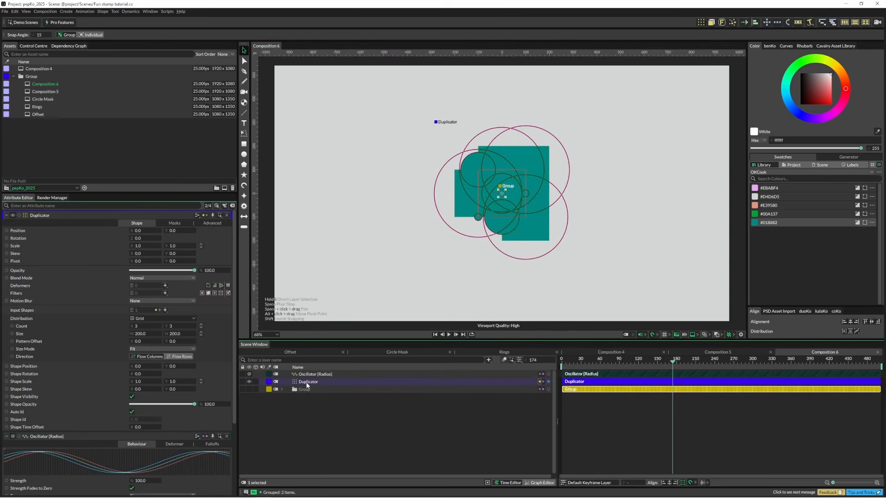
Step: Set the Duplicator grid's size mode to Step and its count to 9 by 9
click(308, 382)
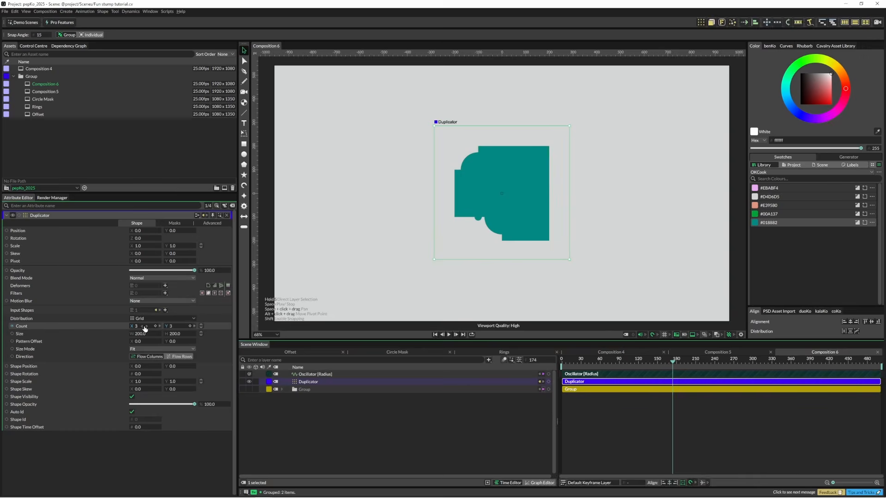
click(145, 348)
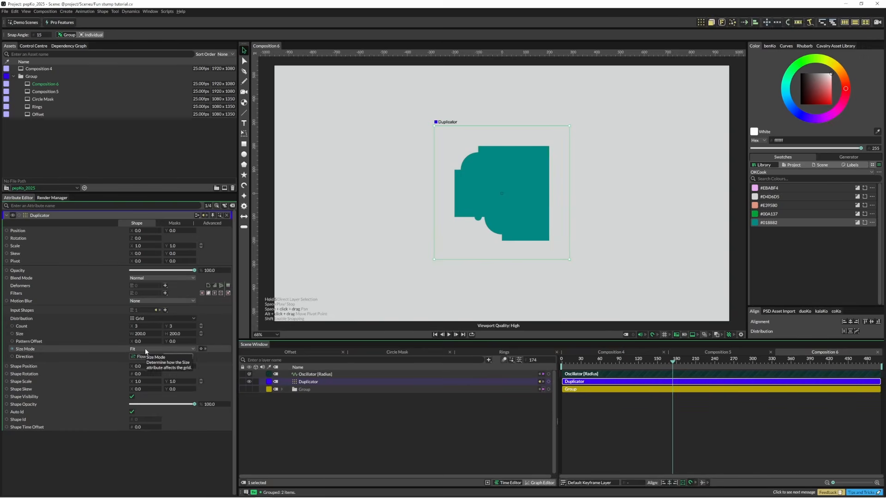
click(144, 356)
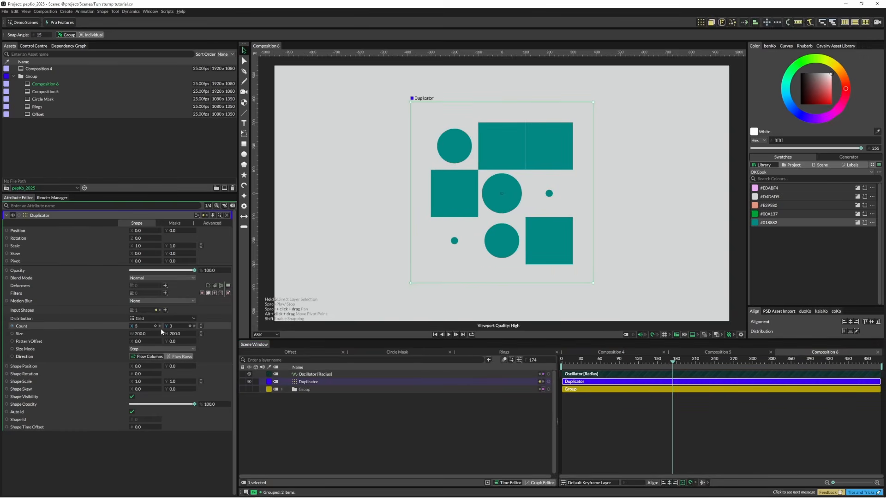
click(146, 327)
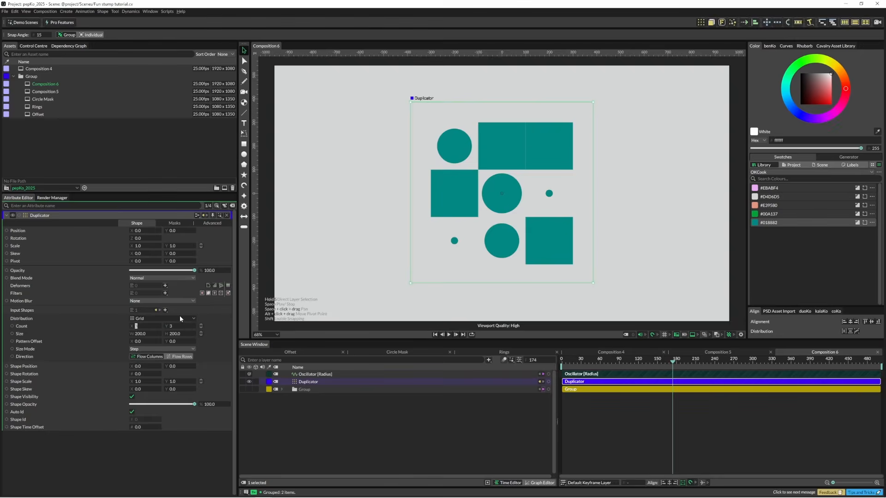
text(9)
key(Tab)
text(9)
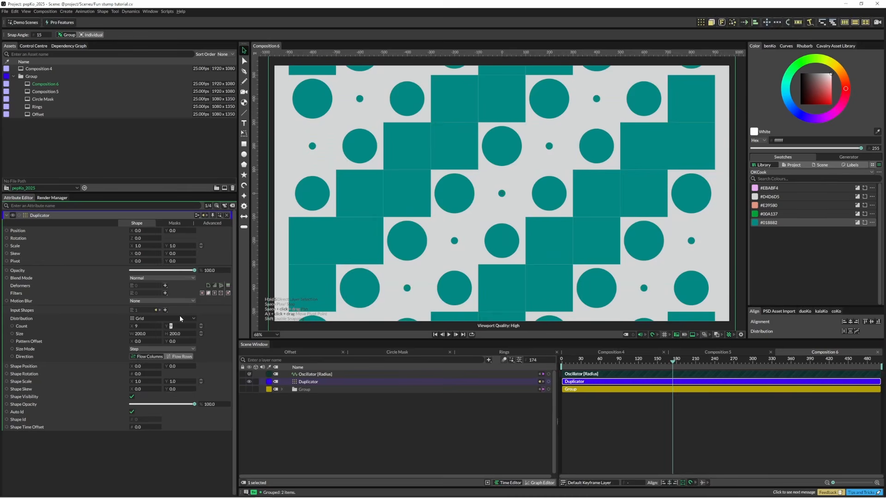
click(269, 397)
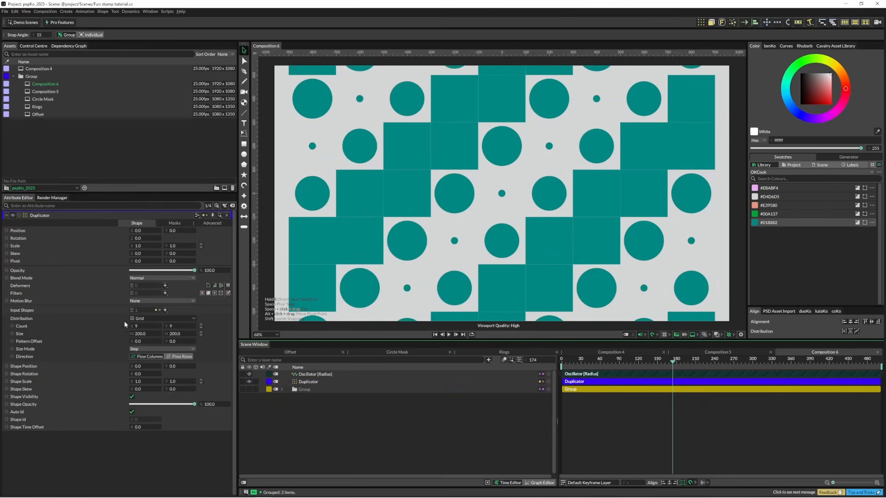
Step: Switch the Duplicator's distribution to Sort with its mode set to Distance From Centroid
click(153, 318)
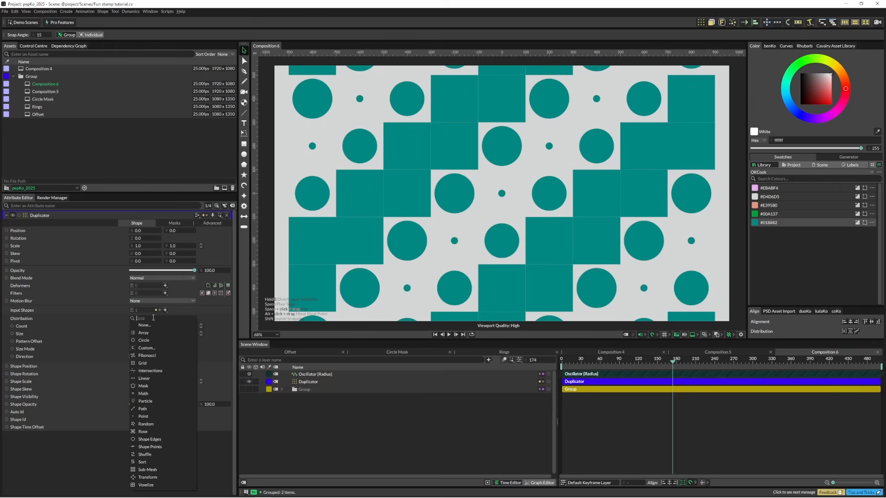
click(148, 462)
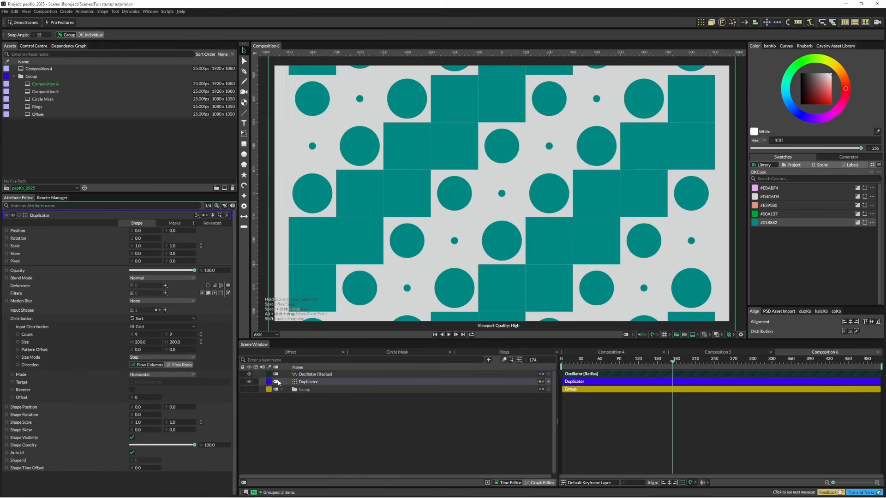
click(156, 375)
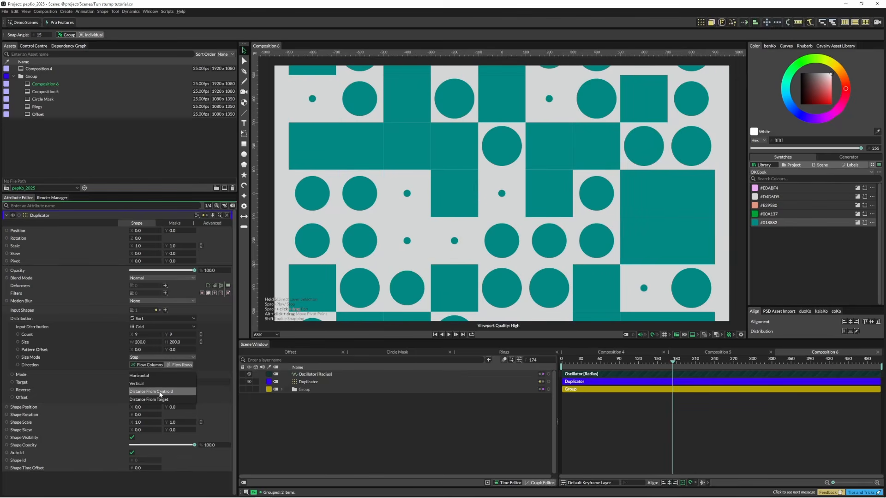
click(159, 392)
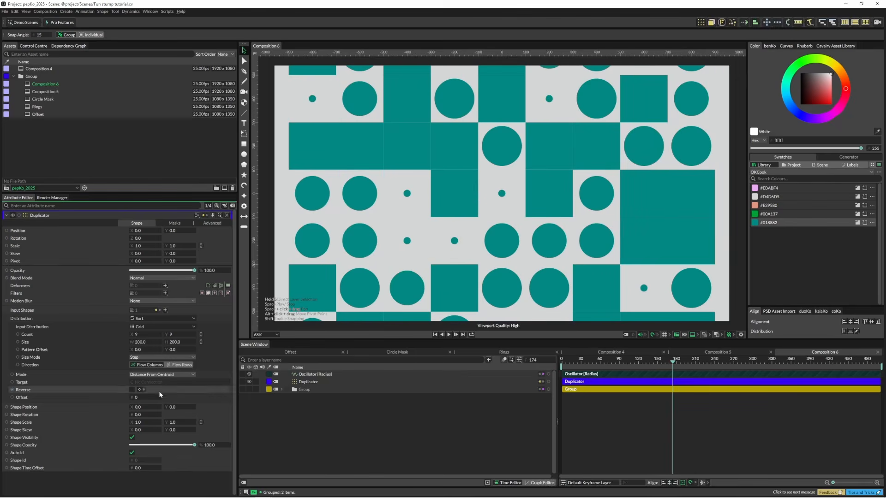
Step: Reset the Oscillator's stagger to 0, start playback, and raise the stagger to about 1.16
click(317, 375)
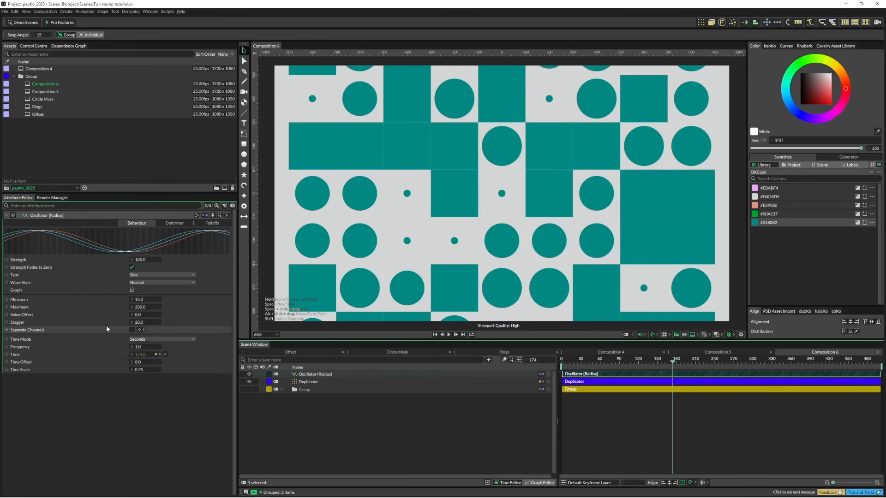
click(138, 323)
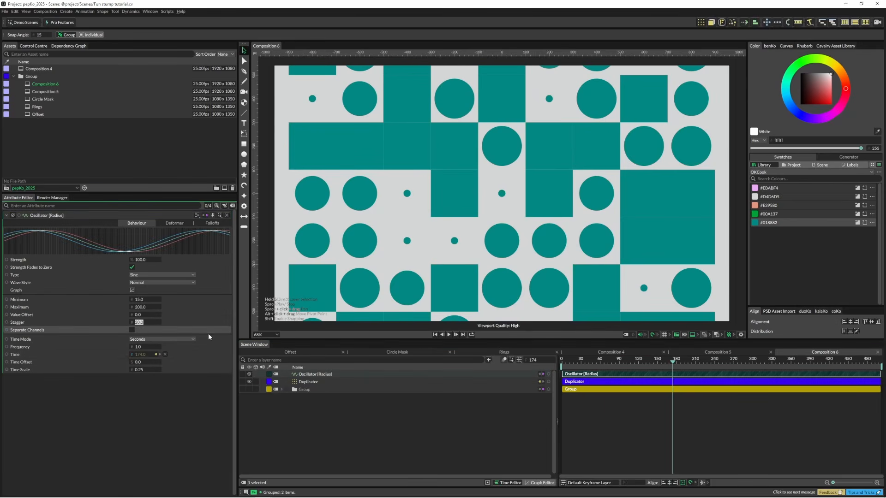
text(0)
key(Return)
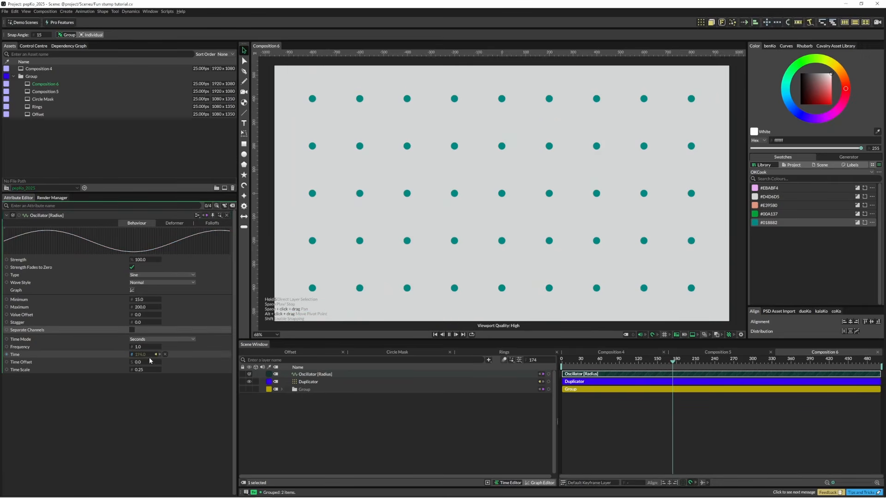
key(space)
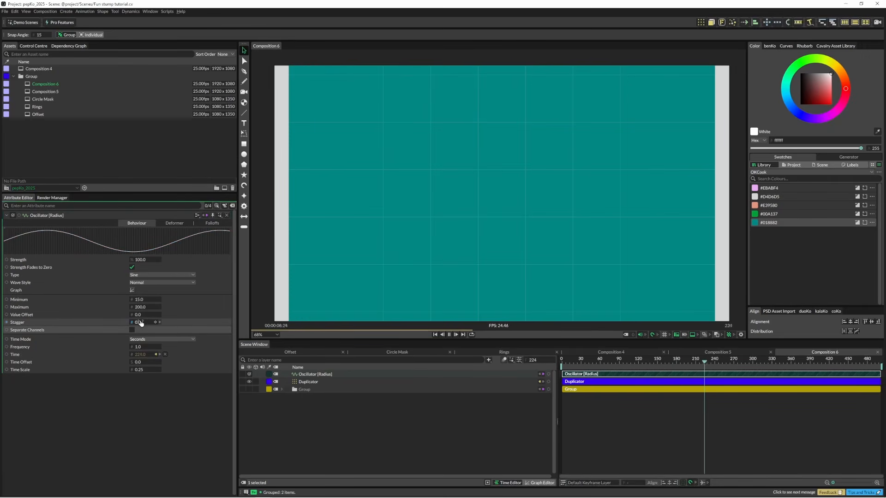
drag(142, 322, 184, 325)
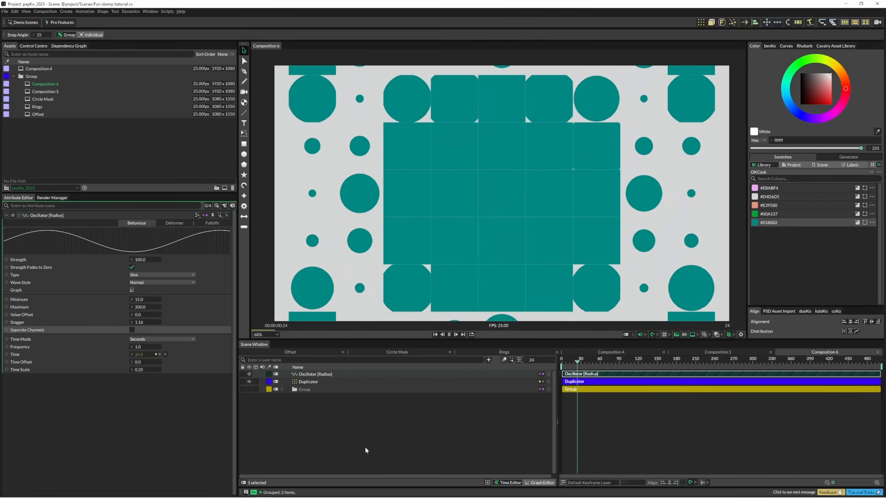
Step: Reduce the Duplicator's grid size to tighten the spacing between copies, and undo the trial adjustment that follows
click(305, 381)
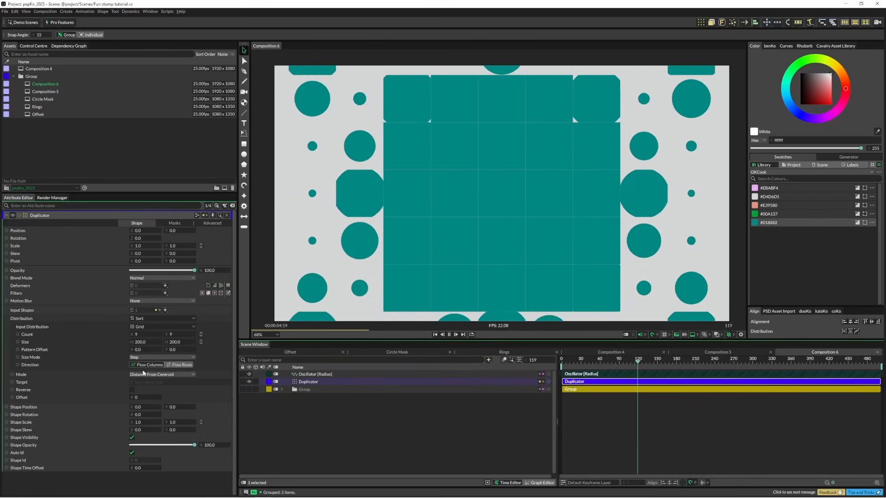
mouse_move(145, 343)
mouse_down()
mouse_move(114, 345)
mouse_move(134, 348)
mouse_up()
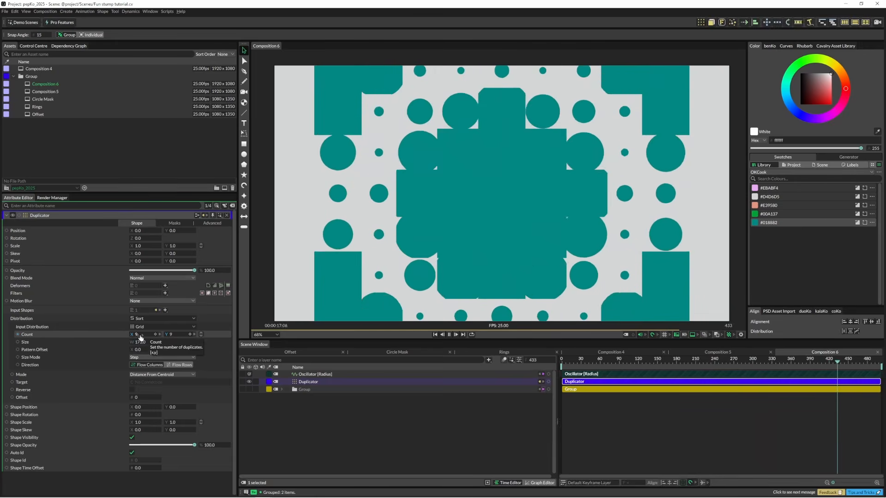
drag(134, 335, 145, 336)
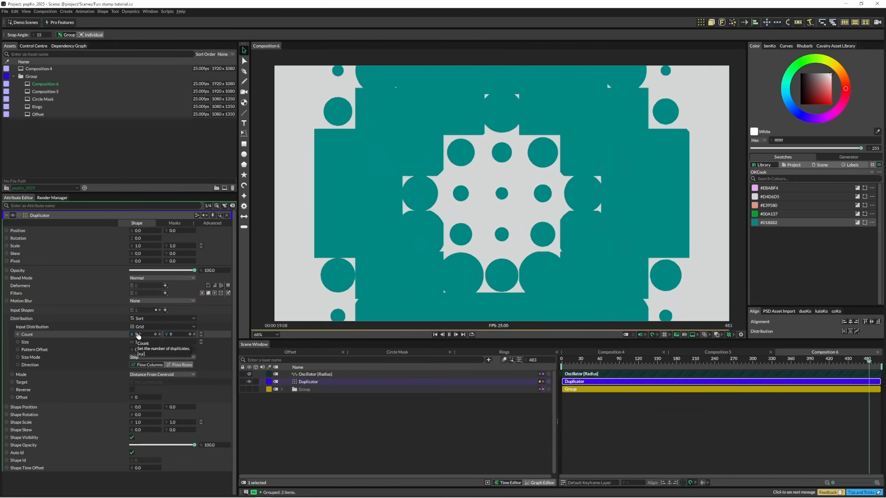
key(ctrl+z)
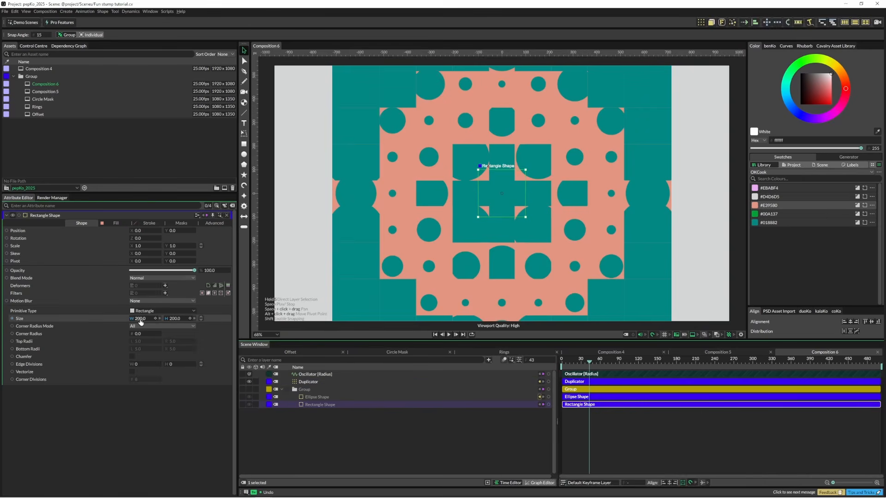
Step: Reduce the Duplicator's grid size to 148 and reverse its distance-based sort order
click(309, 382)
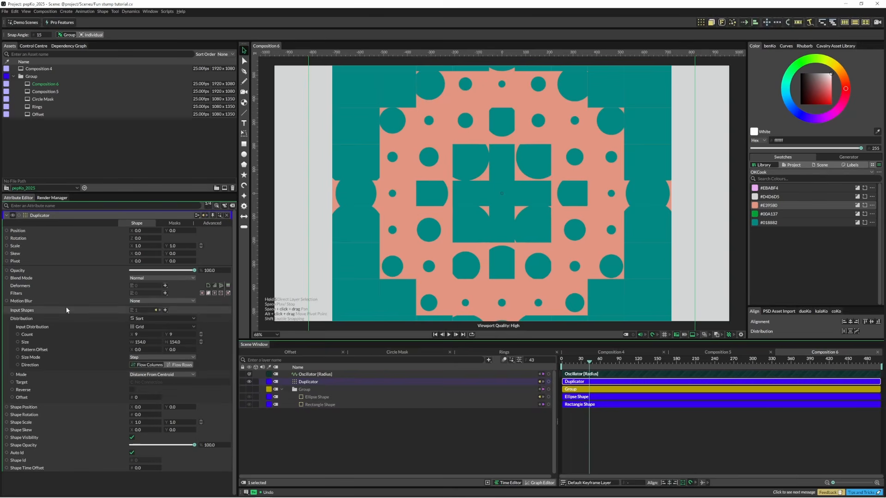
mouse_move(143, 342)
mouse_down()
mouse_move(157, 344)
mouse_move(146, 350)
mouse_up()
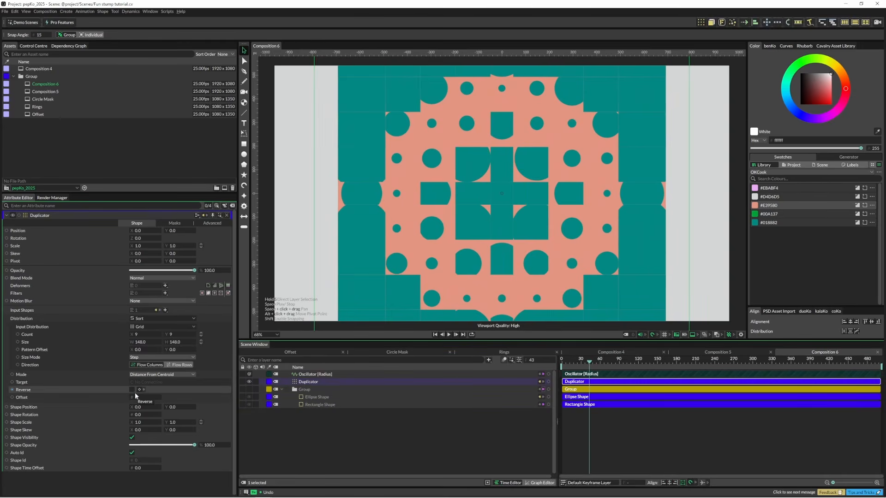
click(132, 390)
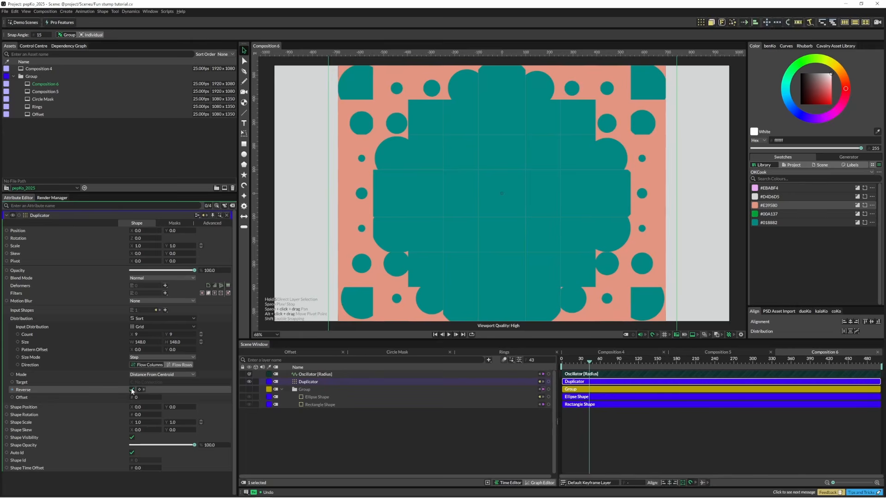
Step: Preview the reversed grid animation from the first frame, checking the Oscillator's settings between playbacks
drag(591, 362, 556, 363)
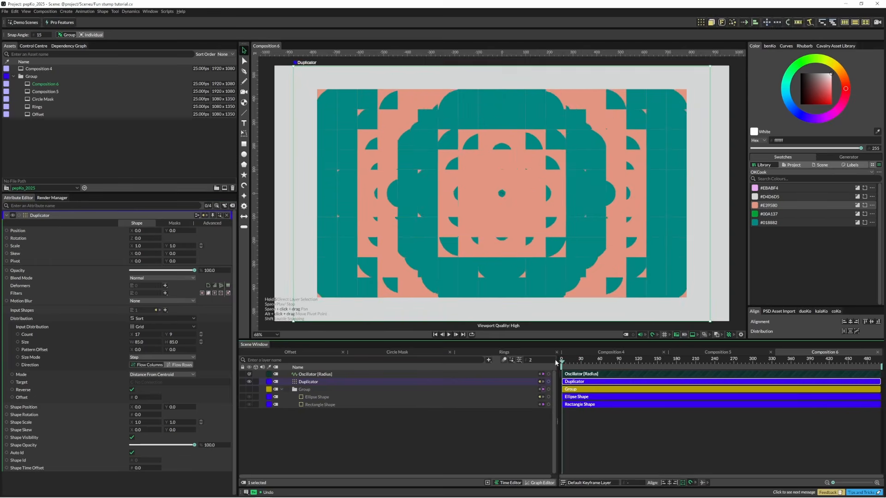
key(space)
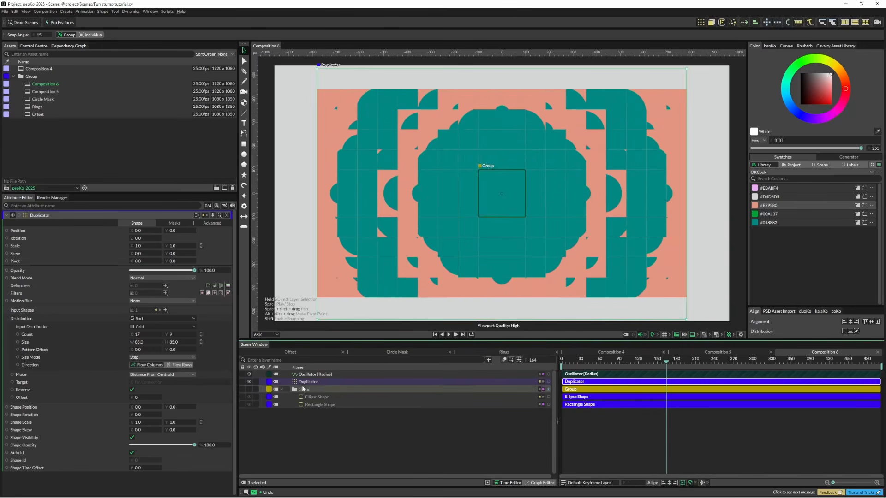
click(315, 374)
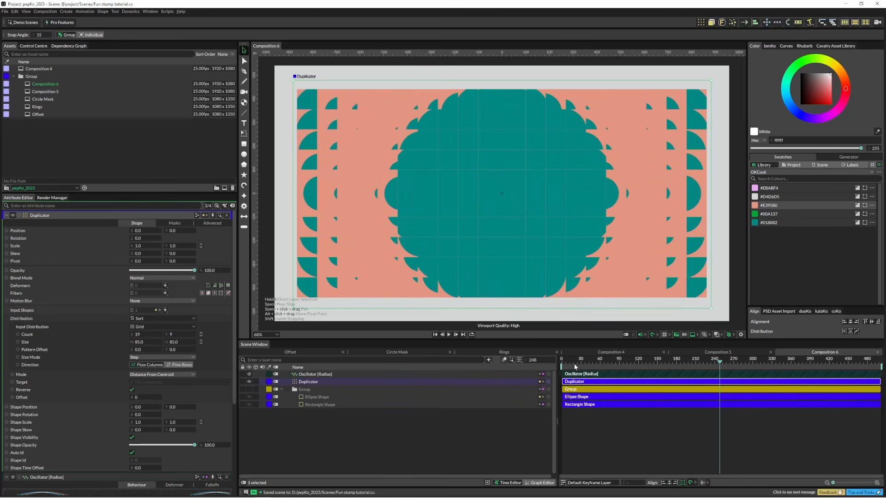
drag(574, 362, 541, 360)
key(space)
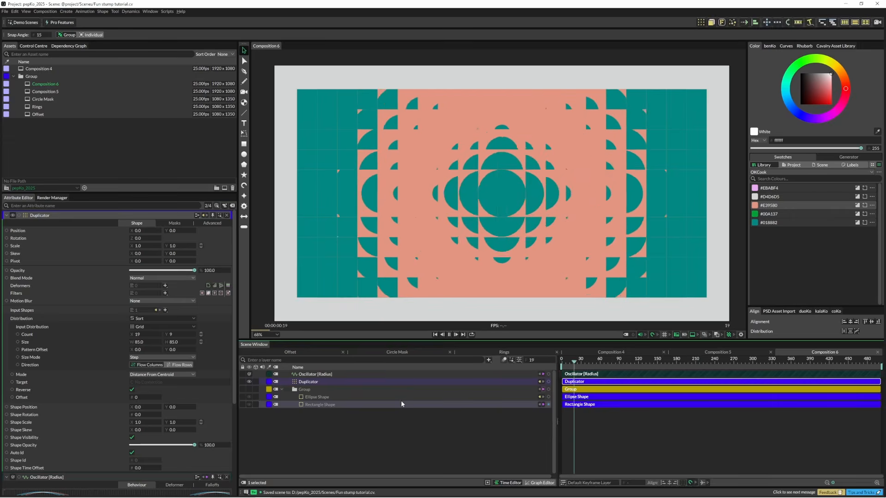